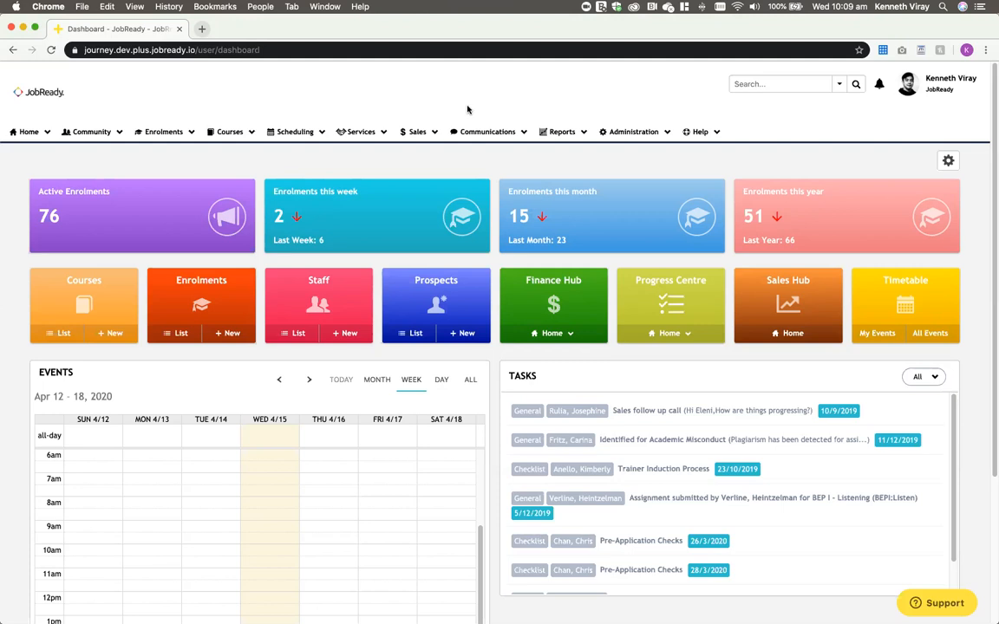
- Open the list of integrated systems in the provider's configuration preferences
click(607, 133)
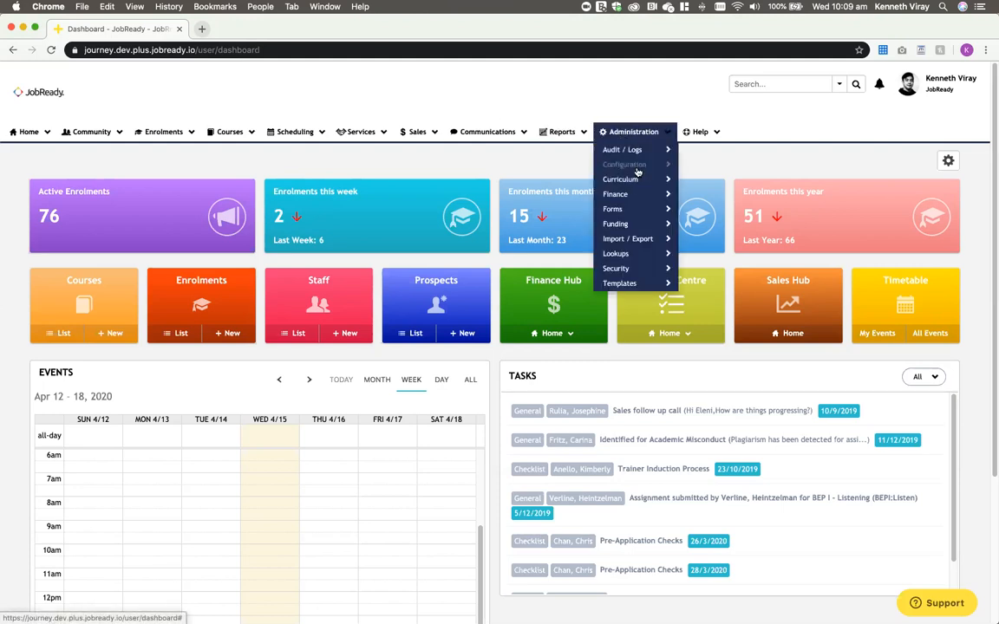
mouse_move(624, 164)
click(710, 226)
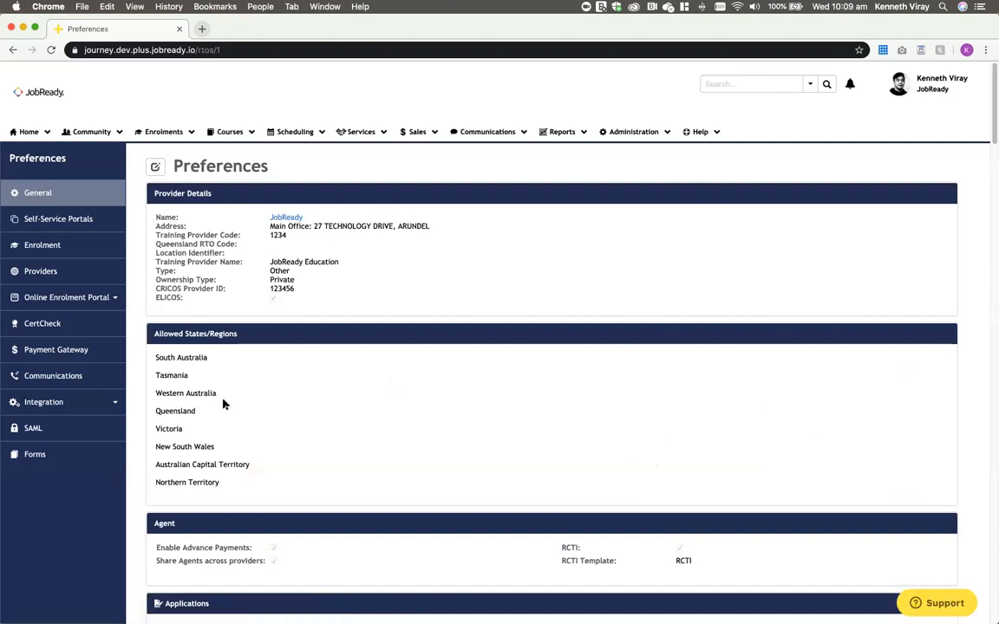
click(98, 404)
click(105, 457)
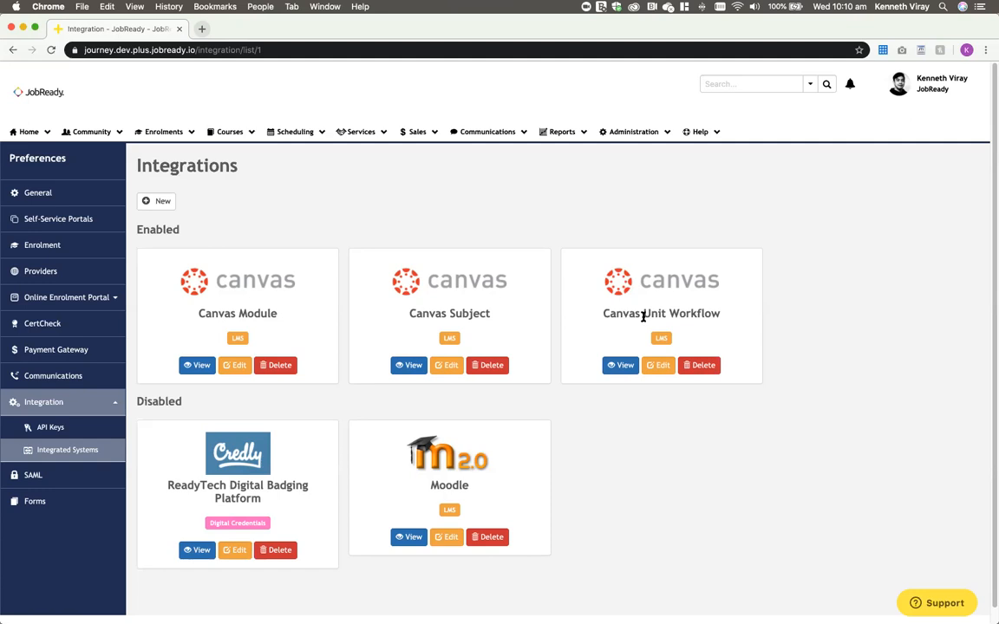
- Open the Canvas Module integration for editing
triple_click(727, 312)
click(726, 313)
click(233, 367)
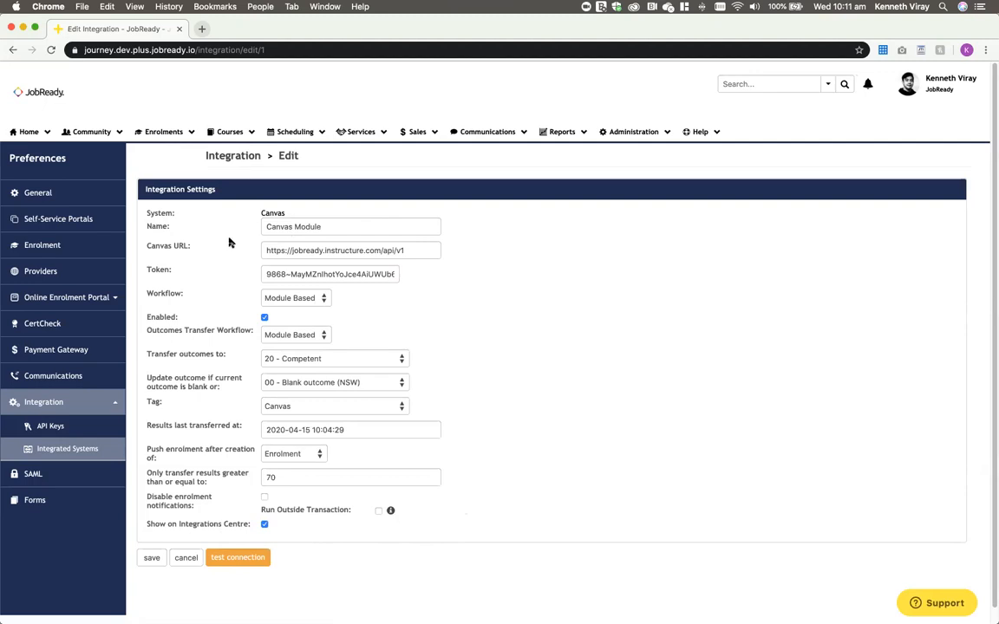
- Review the integration's name, Canvas URL and token fields
drag(314, 226, 271, 225)
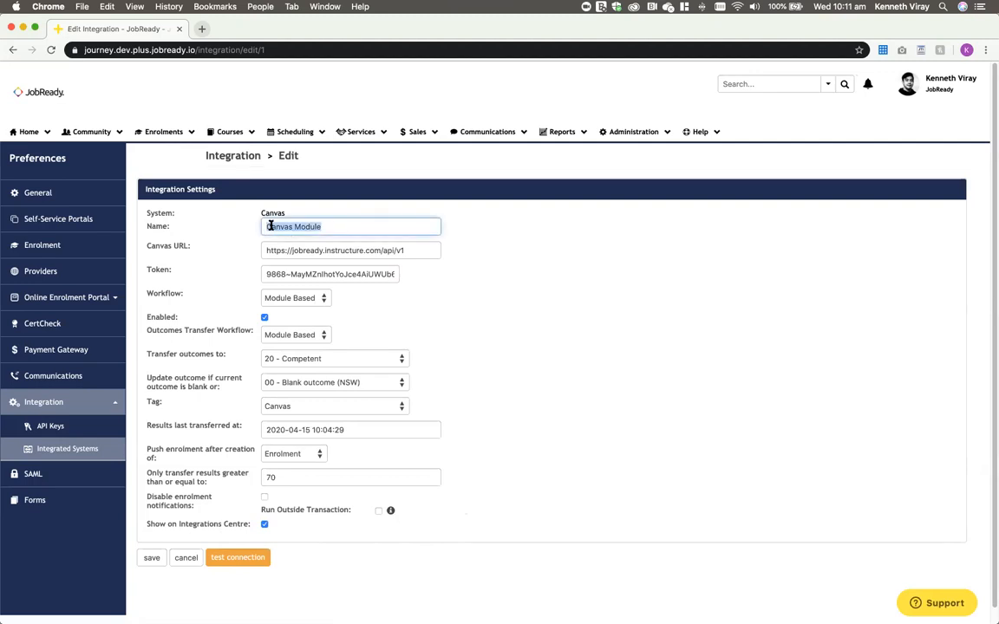
click(366, 251)
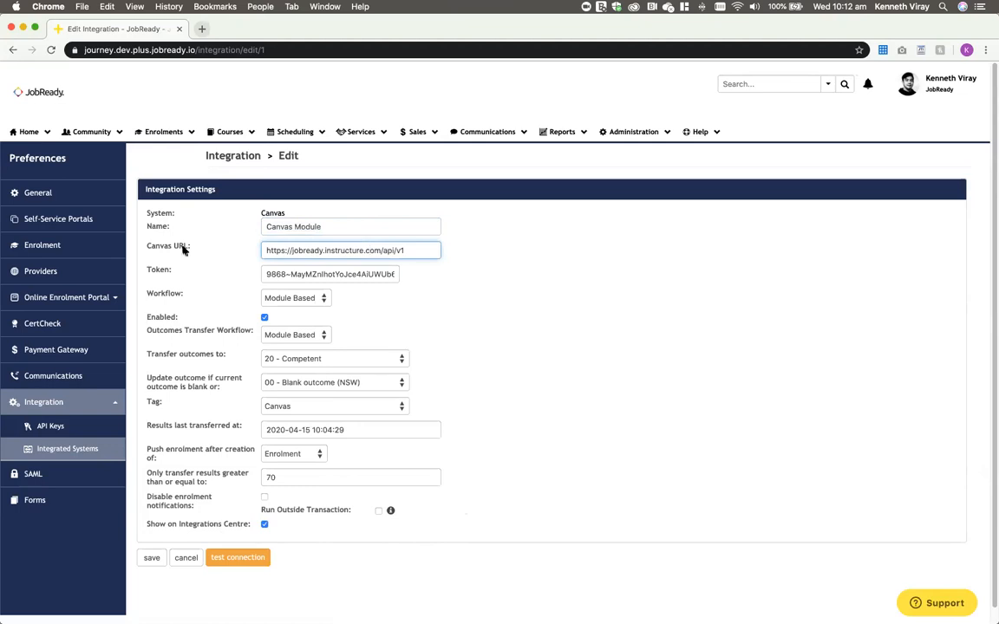
drag(267, 251, 428, 252)
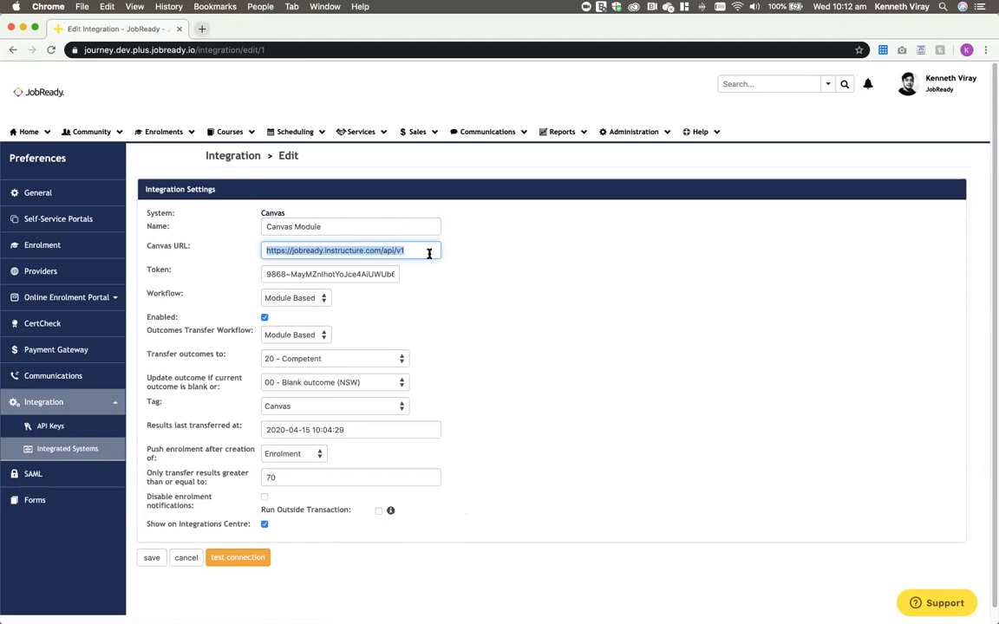
drag(150, 270, 390, 276)
click(392, 274)
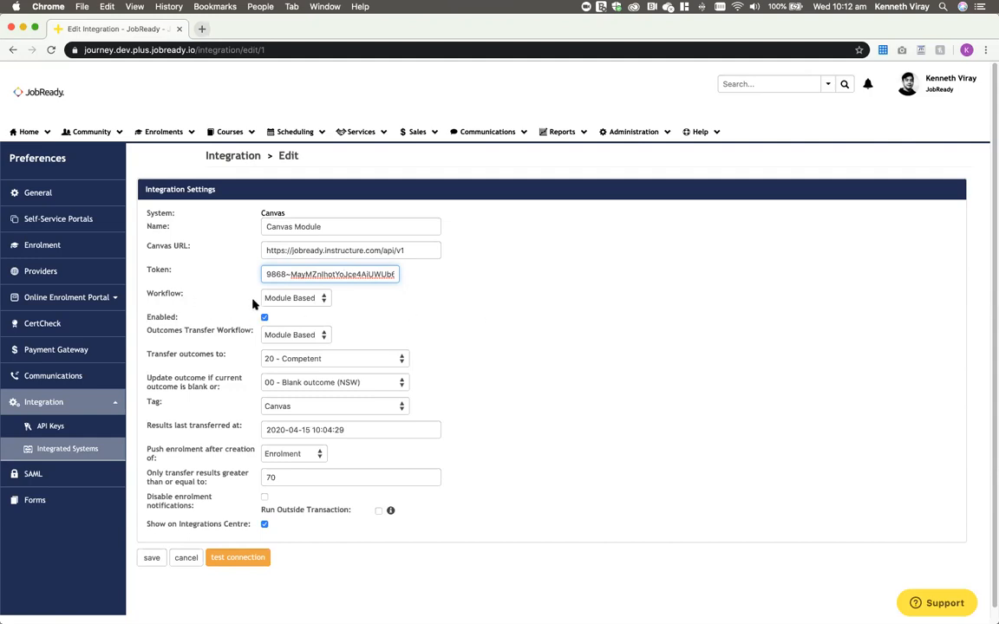
- Examine the available options for the Workflow and Outcomes Transfer Workflow settings without changing them
click(281, 299)
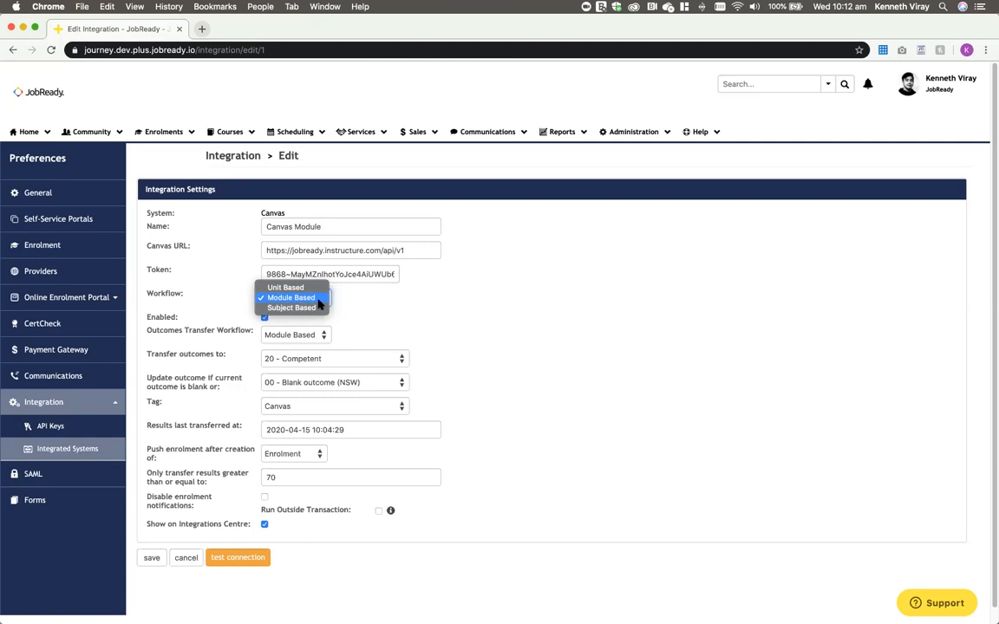
click(377, 305)
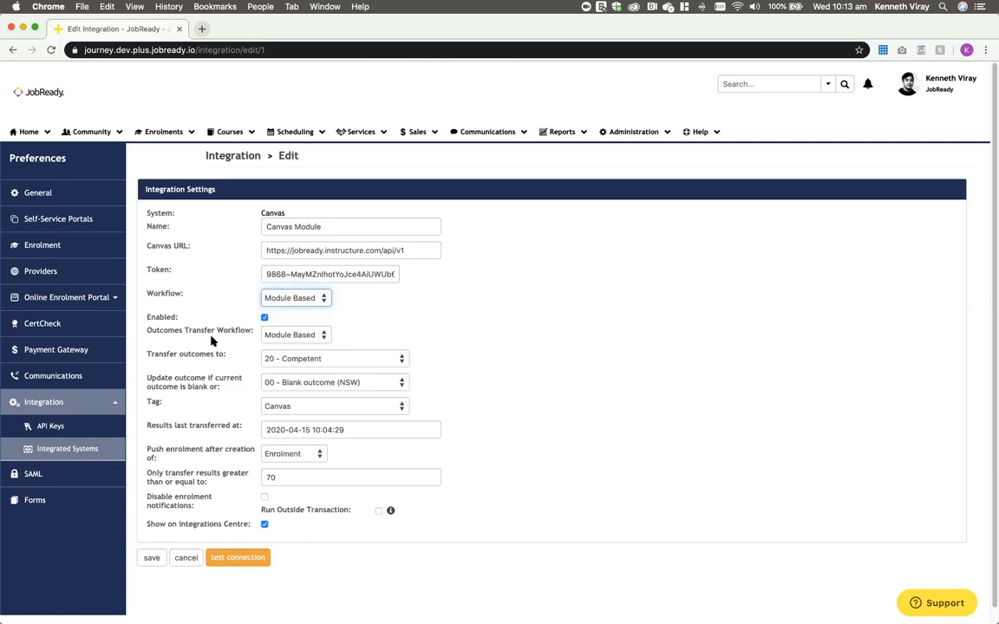
click(301, 335)
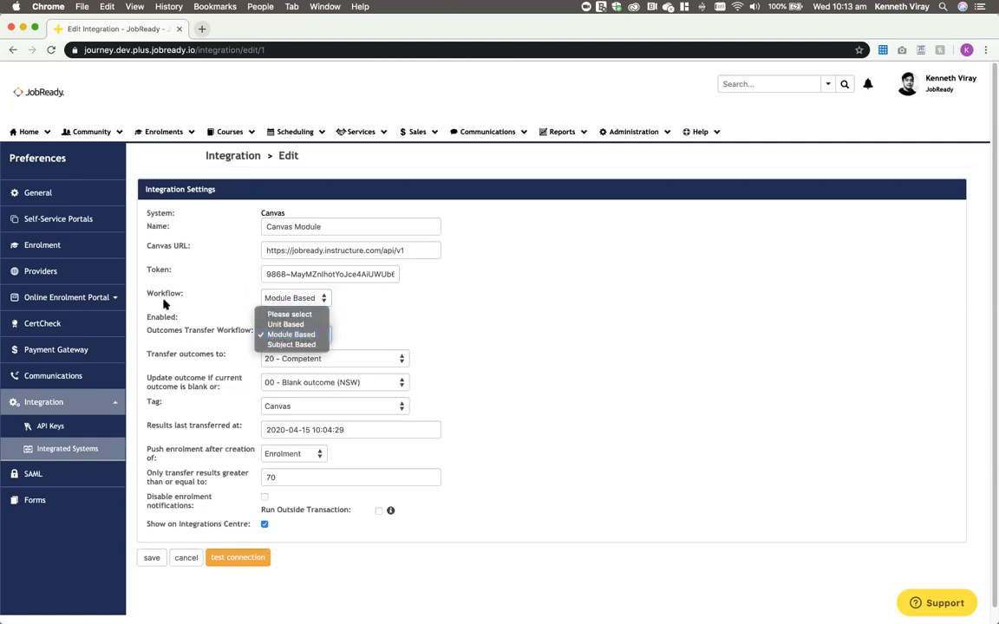
click(195, 301)
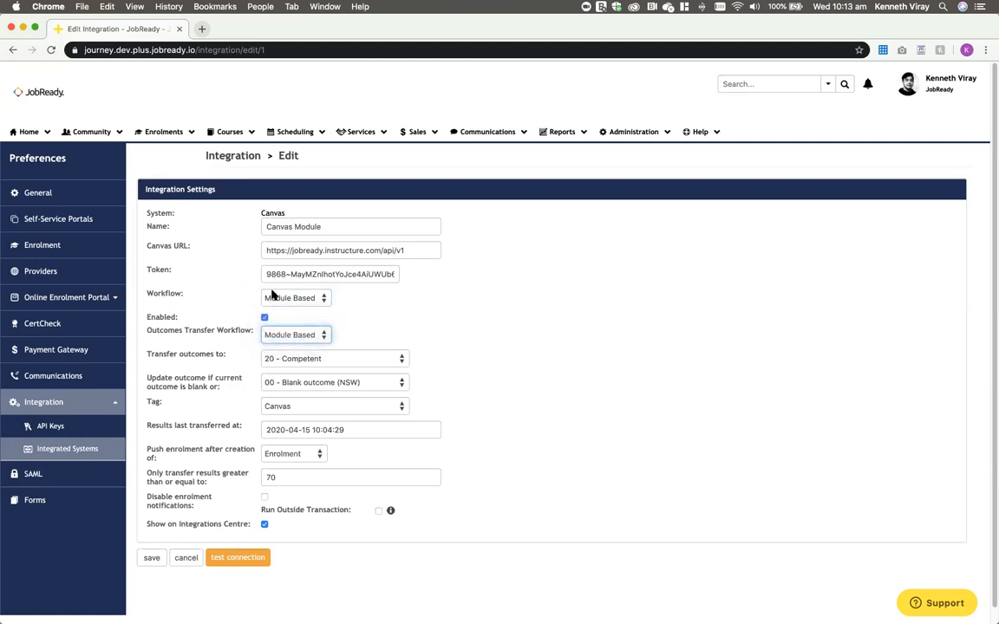
click(301, 336)
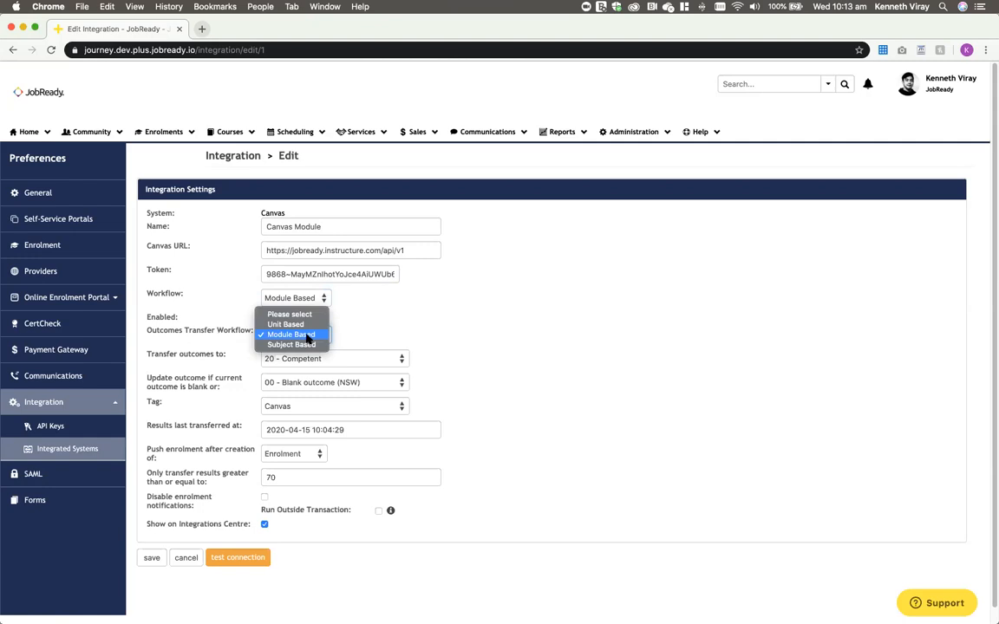
click(355, 299)
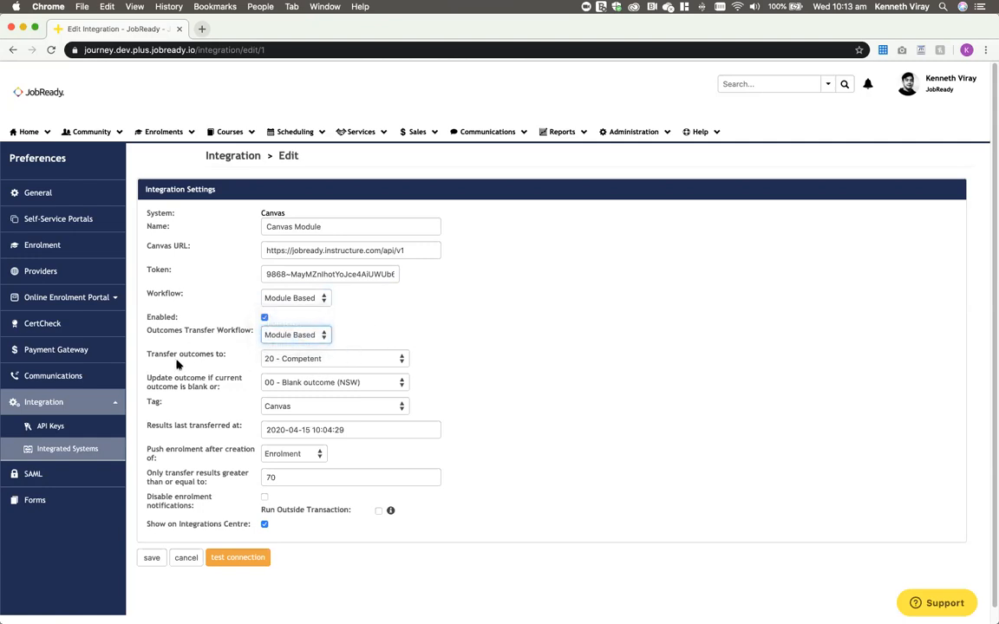
- Examine the outcome codes offered for transferring outcomes and for updating an outcome that is currently blank
click(270, 360)
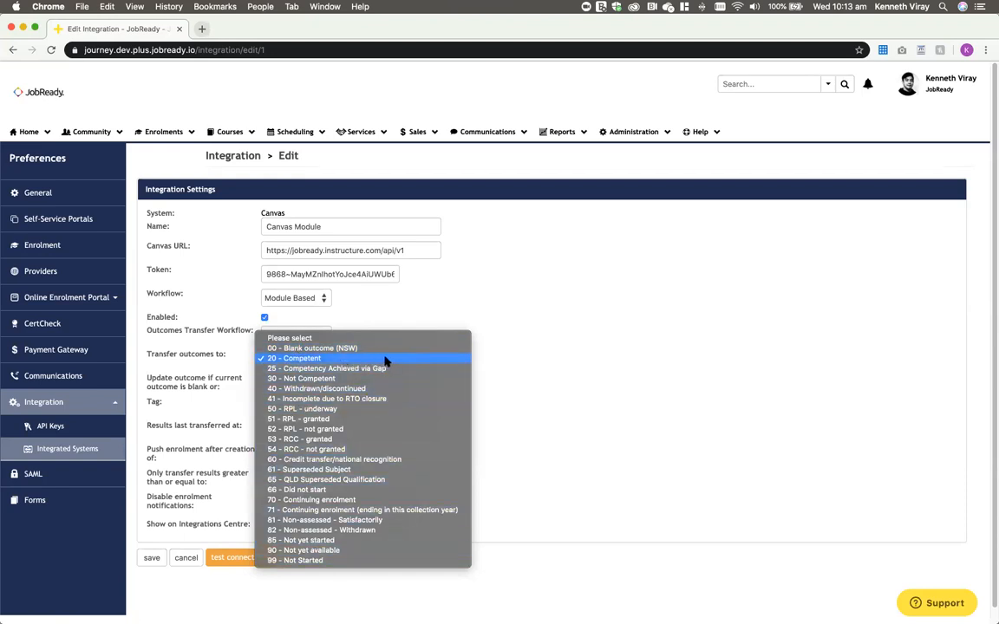
click(504, 317)
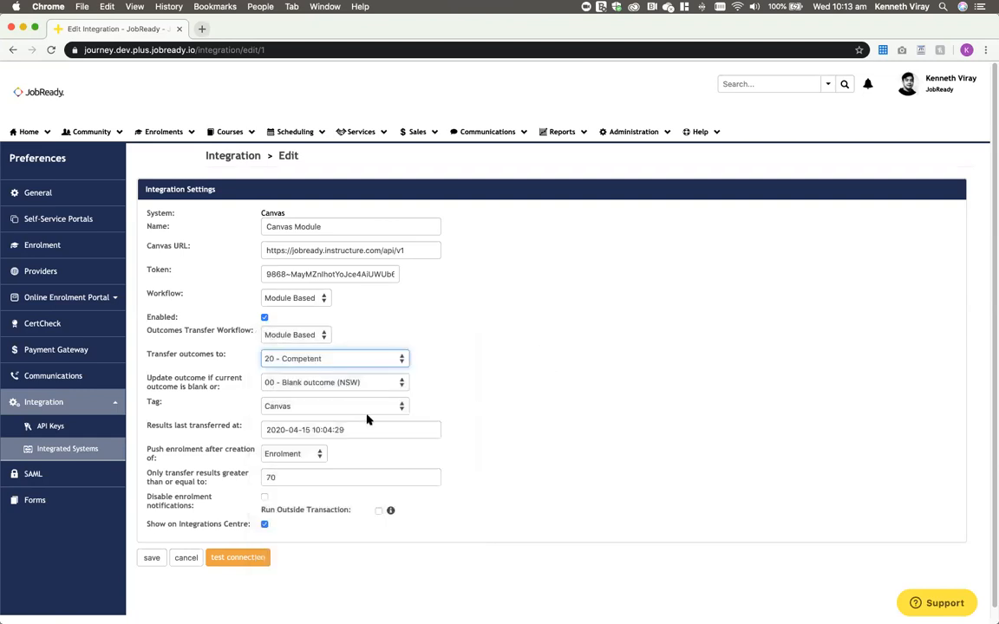
triple_click(206, 389)
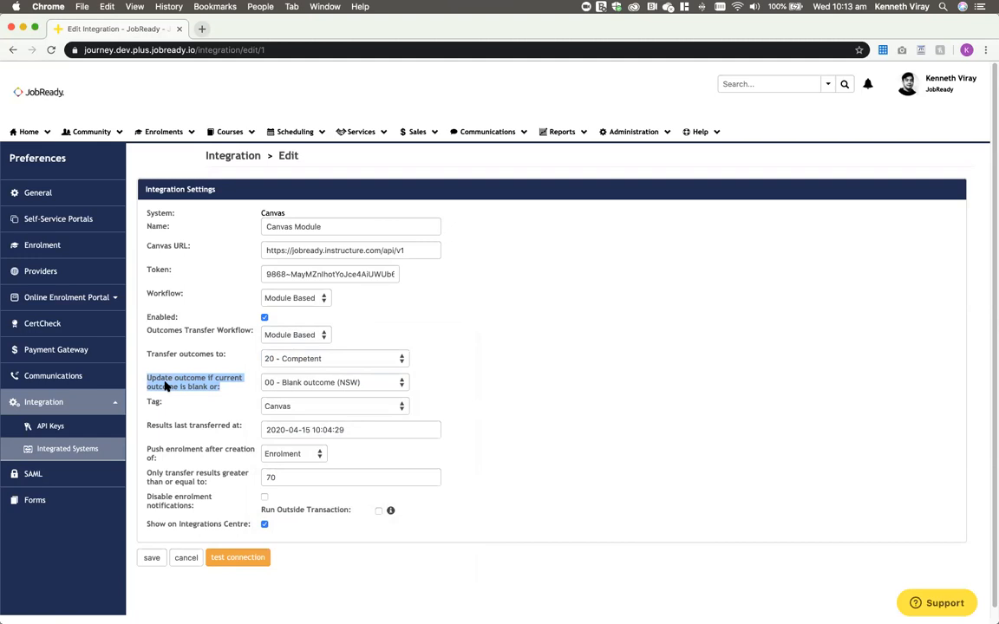
click(222, 388)
click(307, 383)
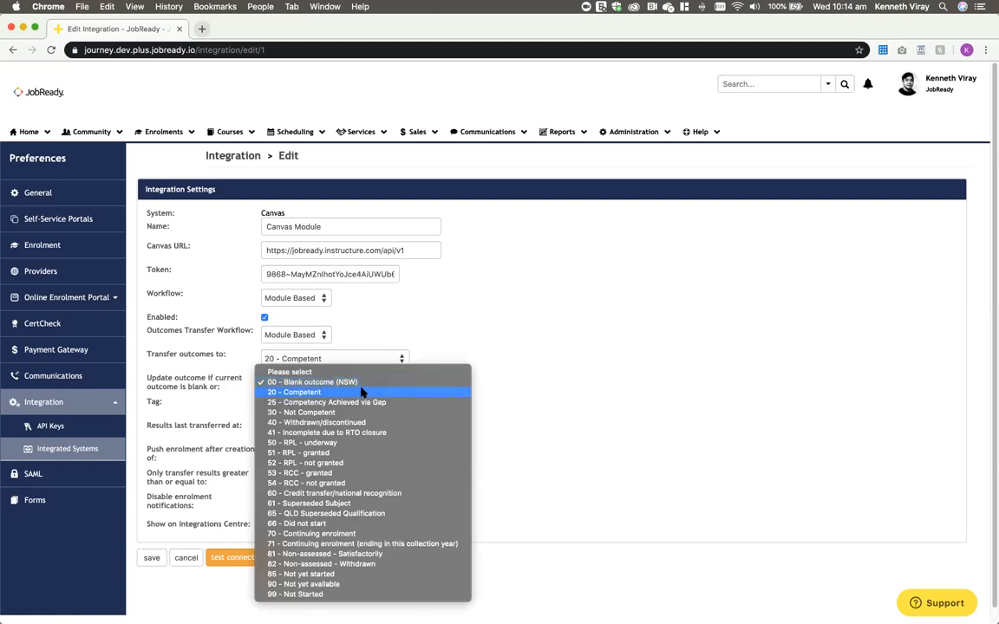
click(523, 382)
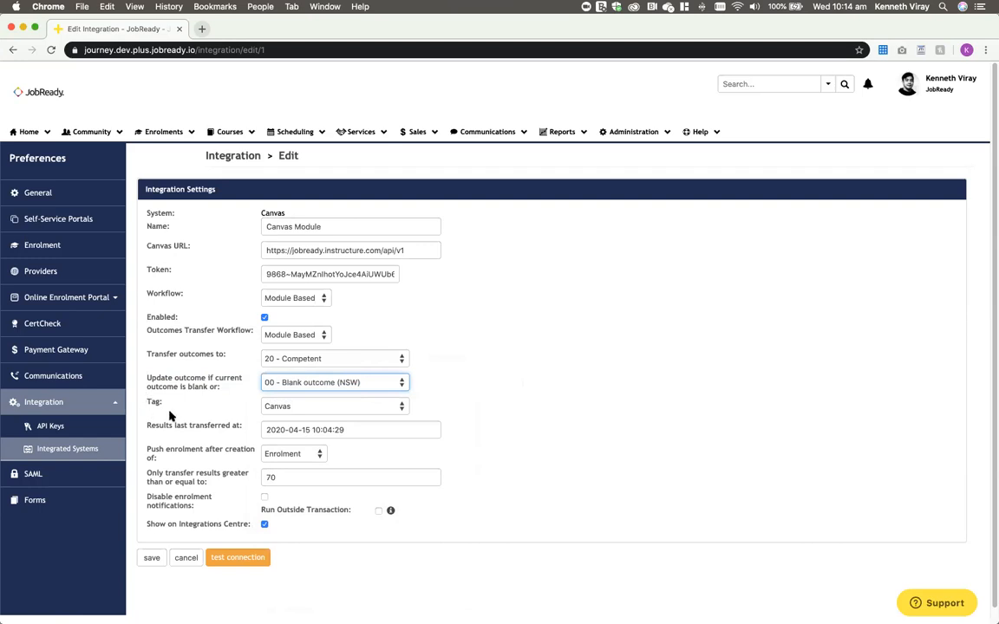
- Check the available tags, and keep Enrolment as the record whose creation triggers the enrolment push
click(212, 407)
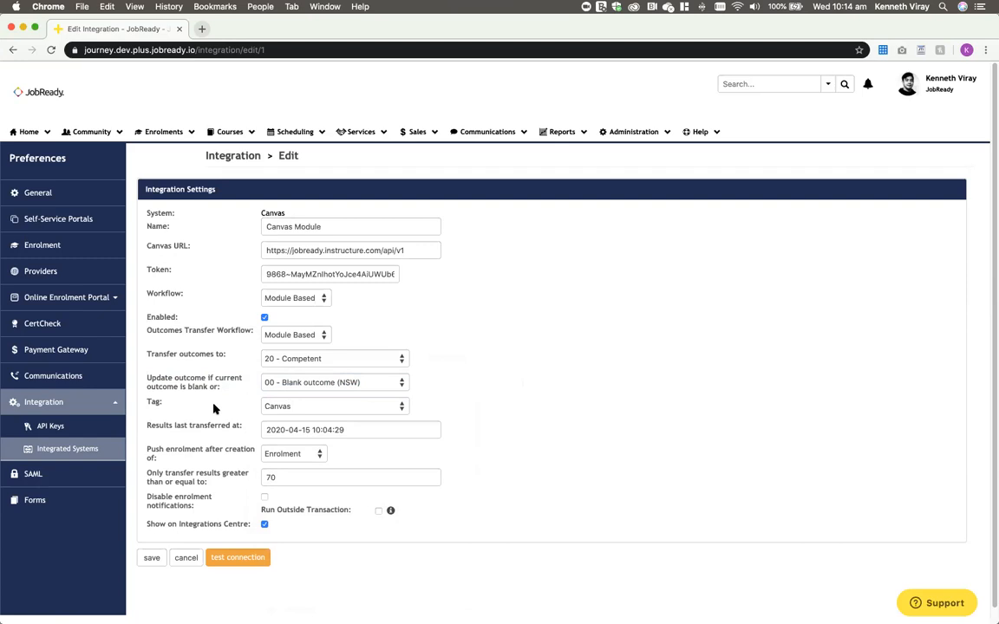
click(283, 406)
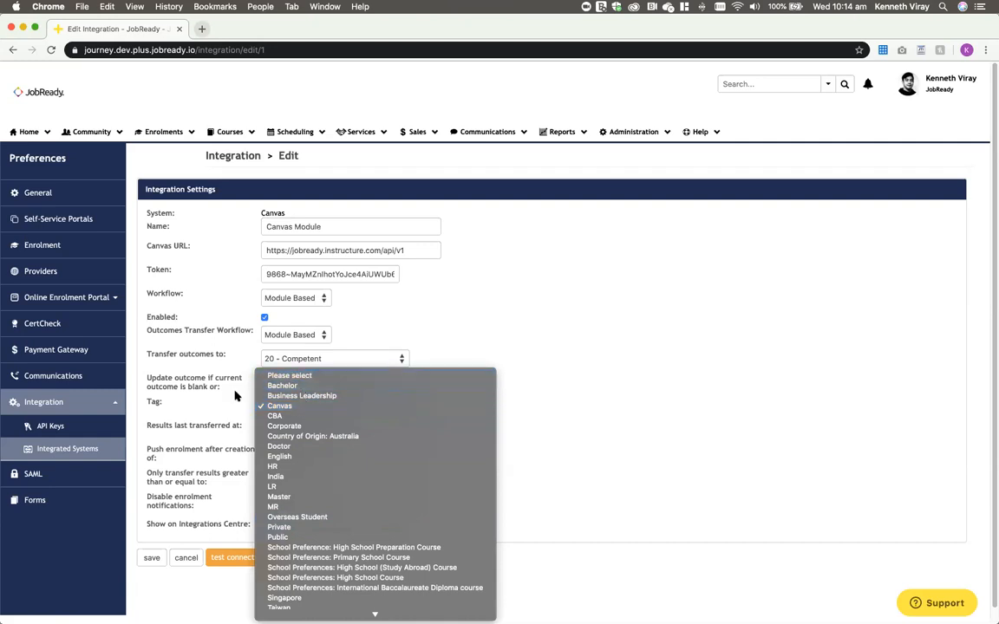
click(205, 356)
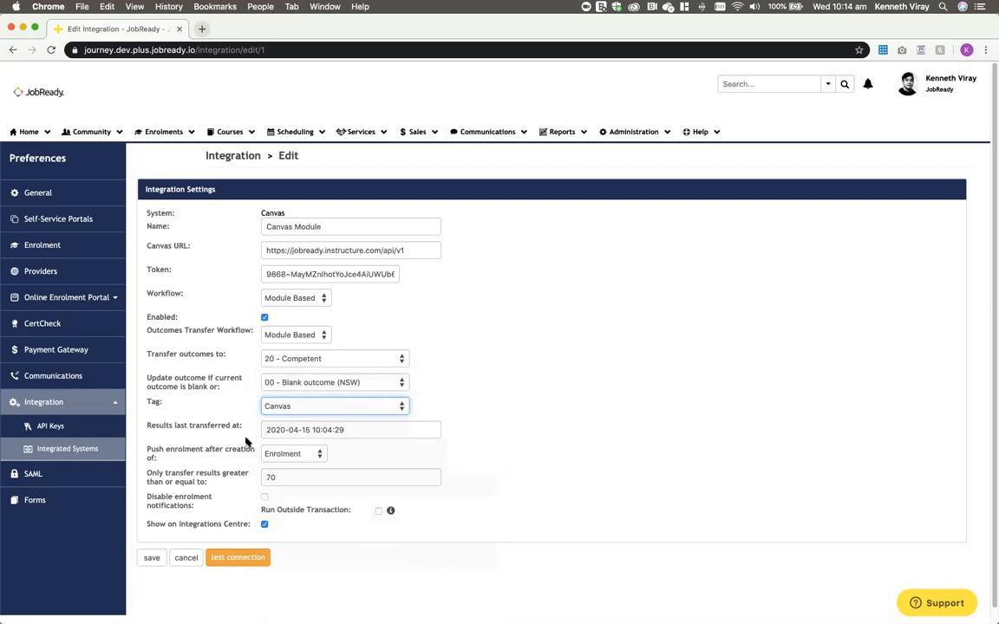
drag(154, 446, 205, 457)
click(205, 458)
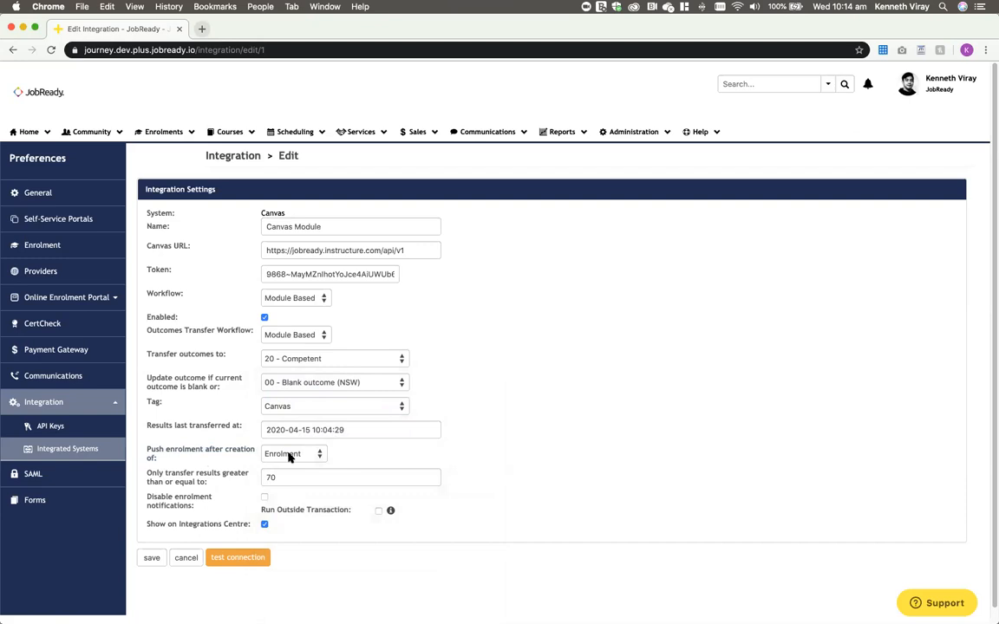
click(290, 456)
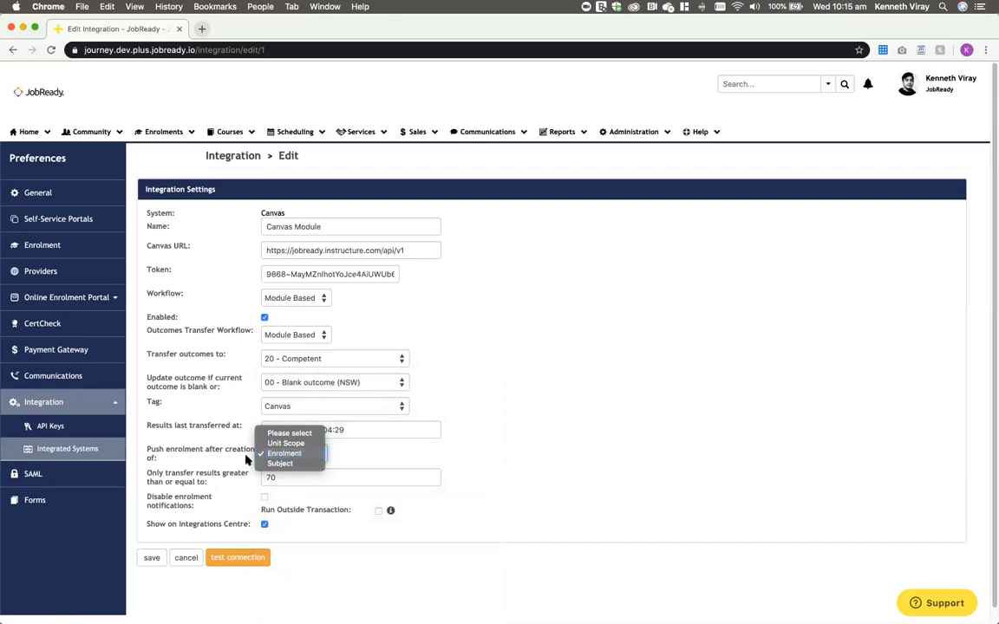
click(287, 453)
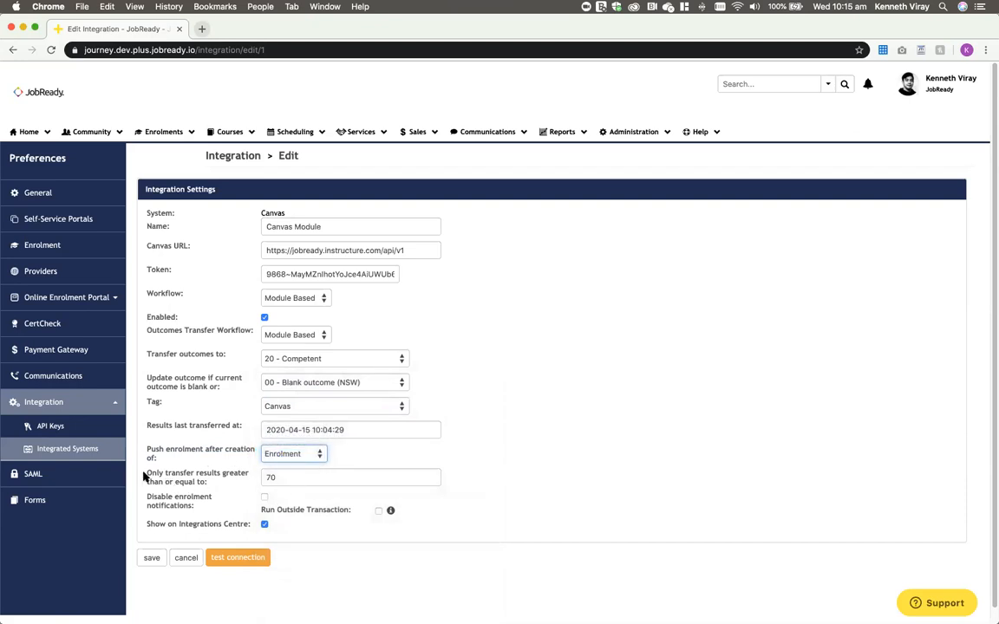
- Set the minimum result for transfer to 70 and review the Show on Integrations Centre setting
drag(210, 482, 149, 476)
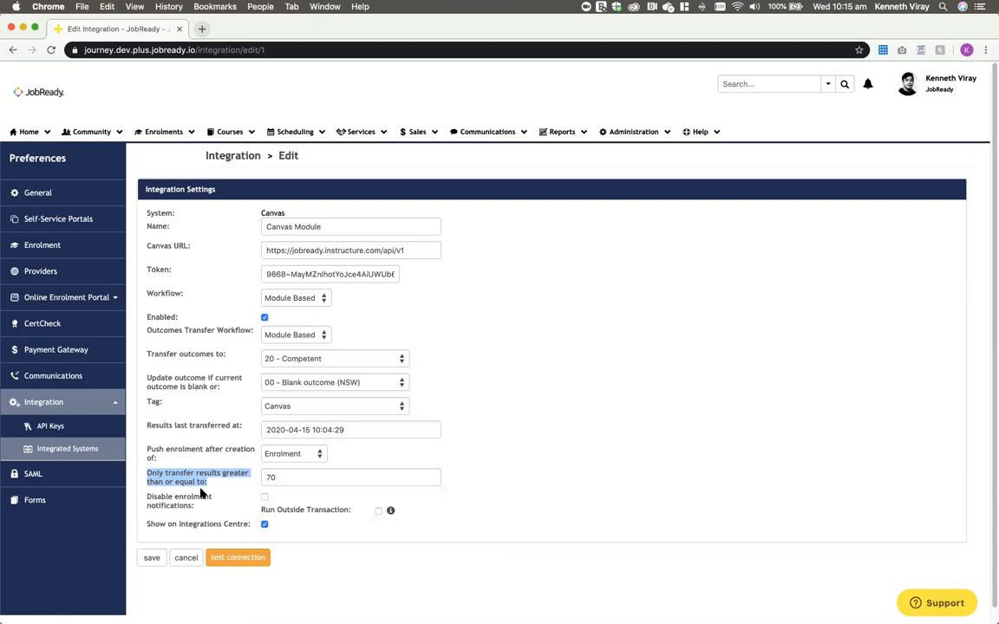
double_click(268, 477)
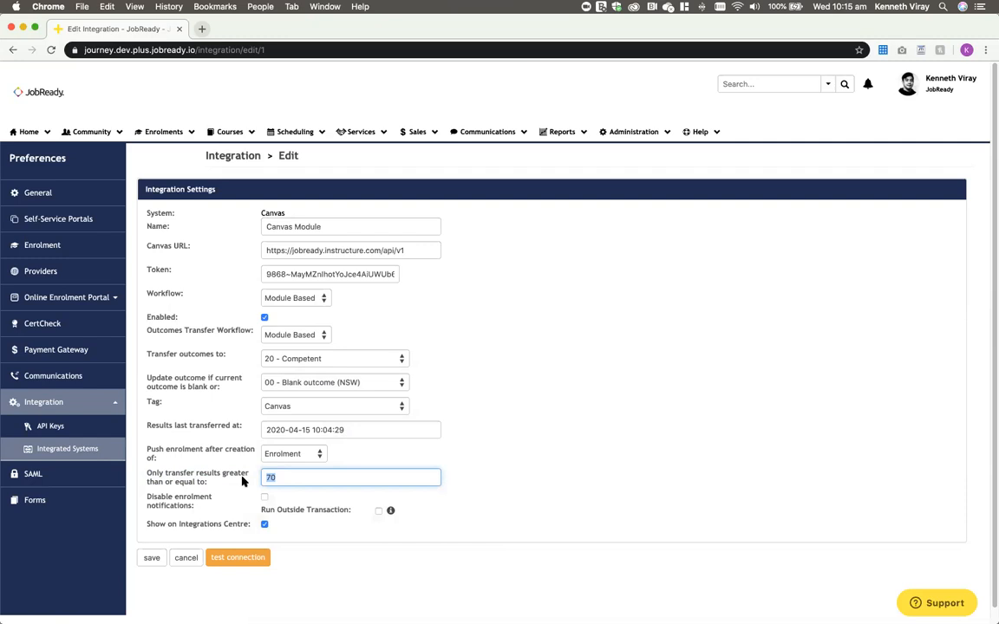
click(271, 479)
text(70)
drag(147, 525, 264, 525)
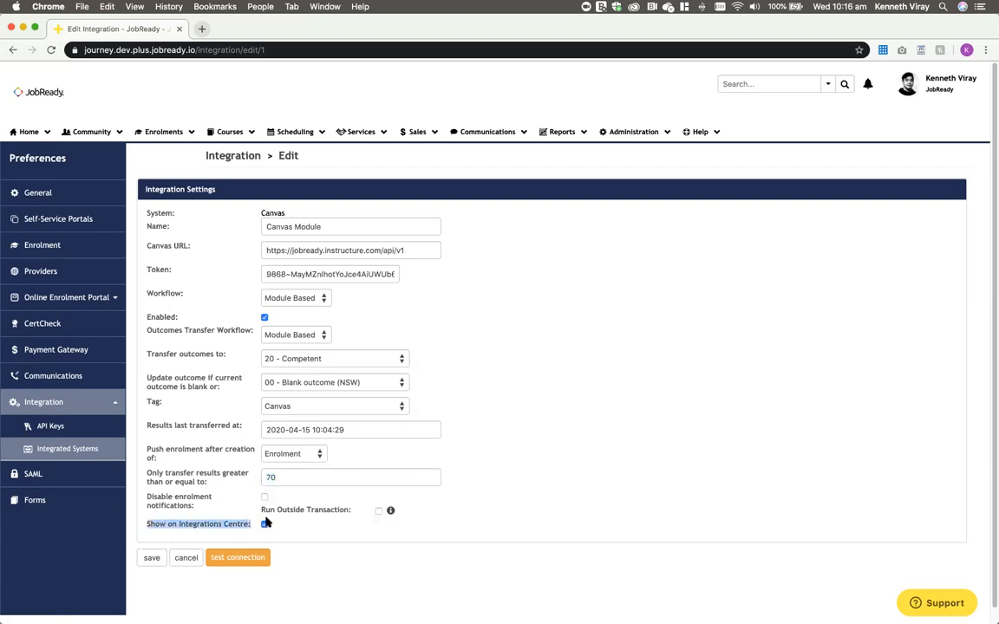
click(265, 525)
click(215, 427)
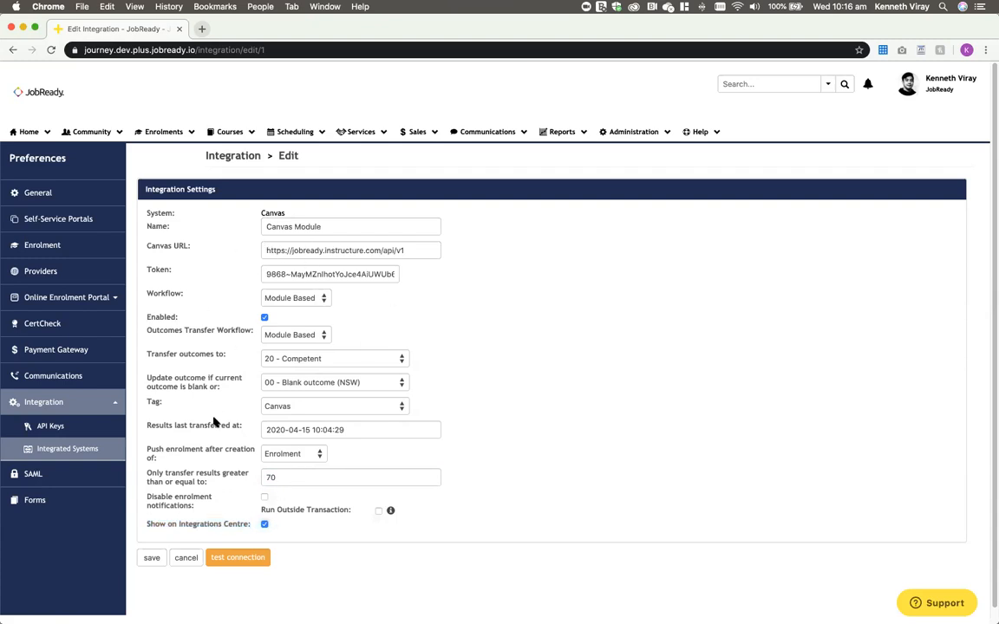
- Test the connection to Canvas and save the Canvas Module integration settings
click(262, 562)
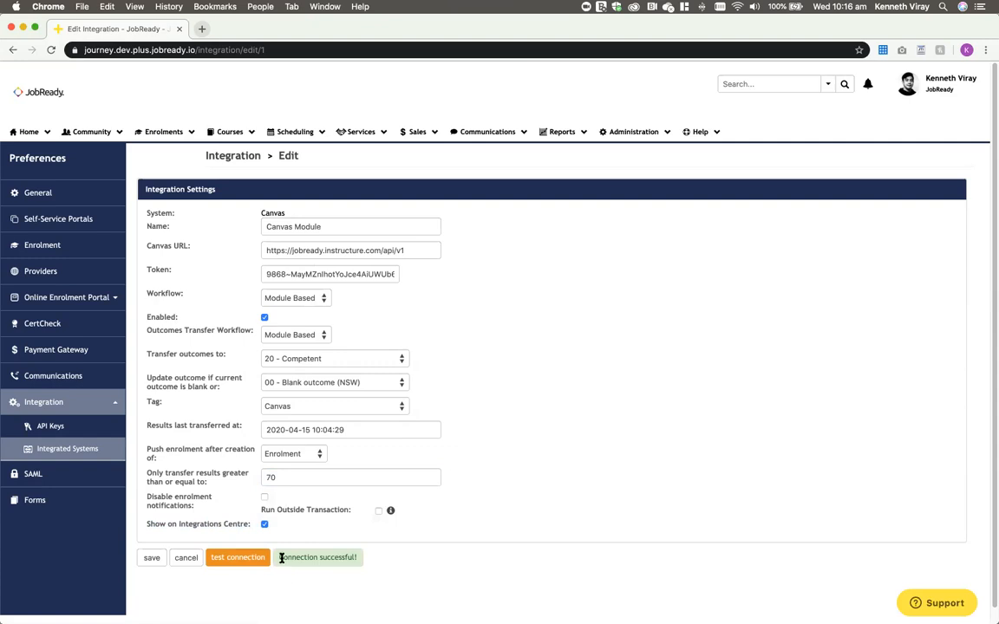
drag(280, 558, 364, 563)
click(365, 563)
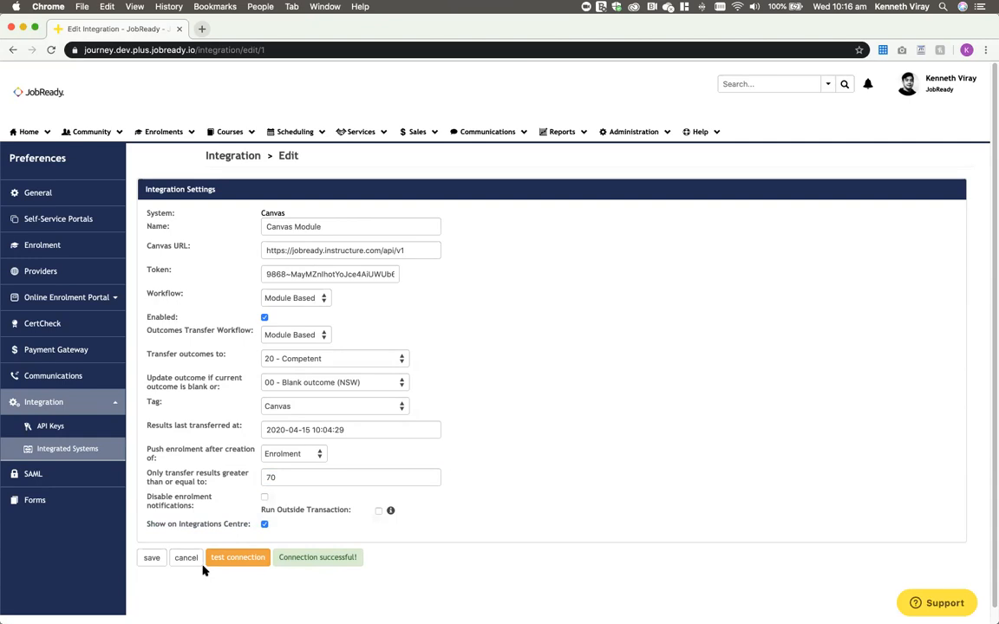
click(150, 558)
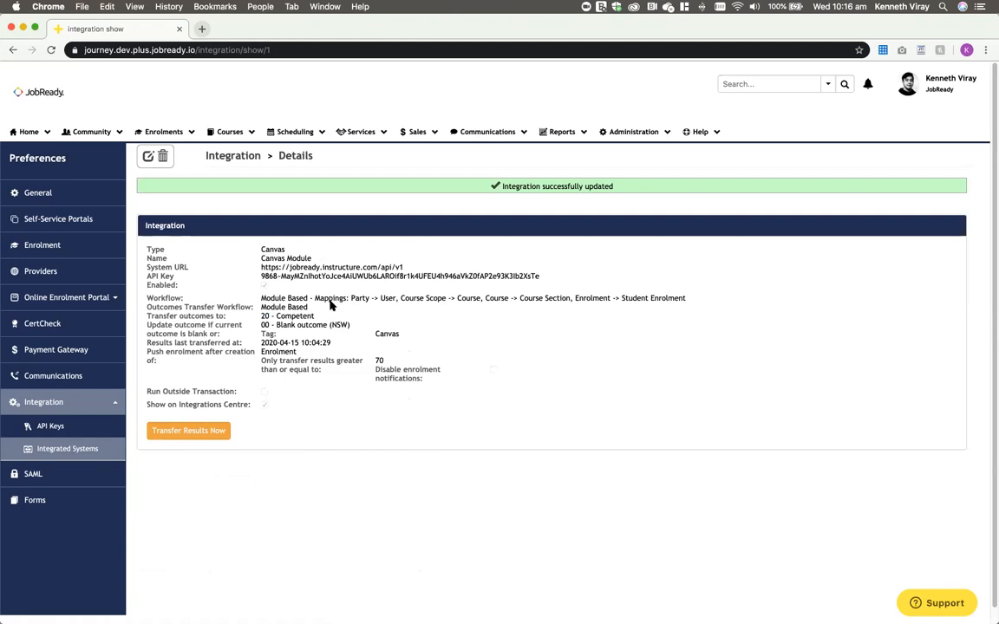
- Filter the course list with the saved filter "Canvas - Hospitality Courses"
click(222, 131)
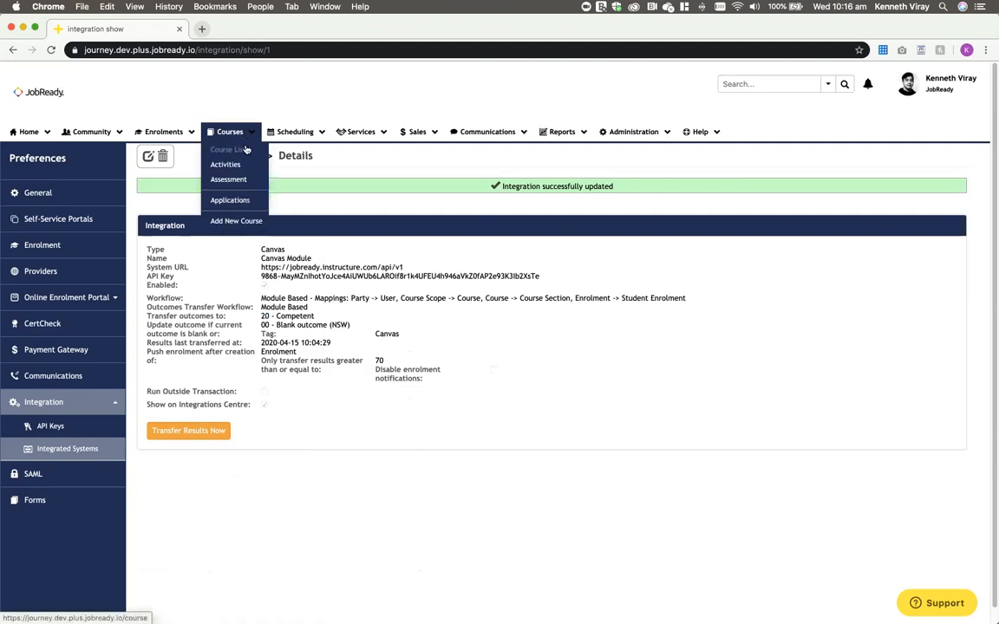
click(227, 149)
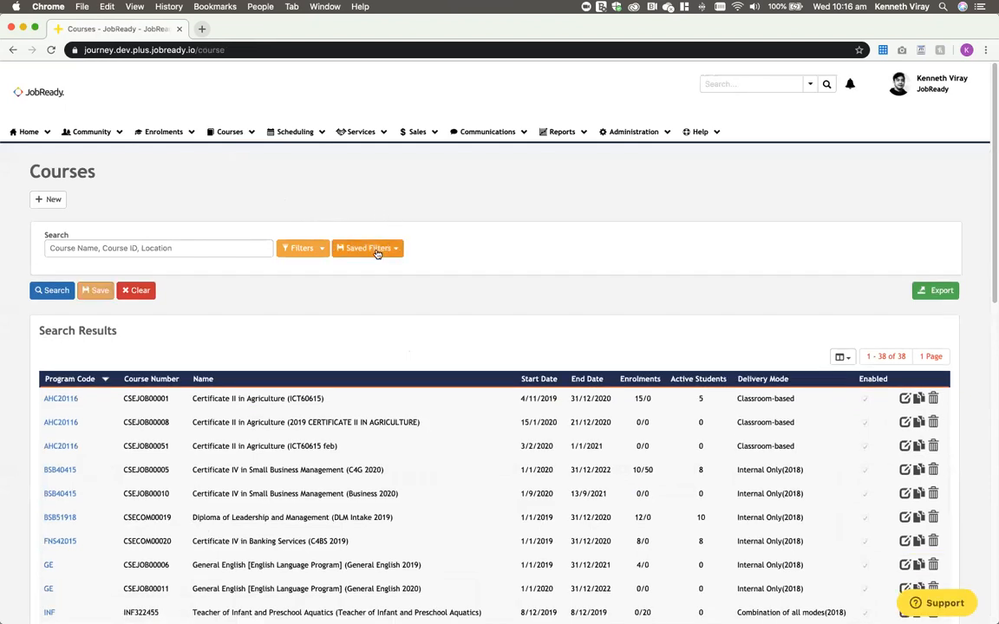
click(376, 251)
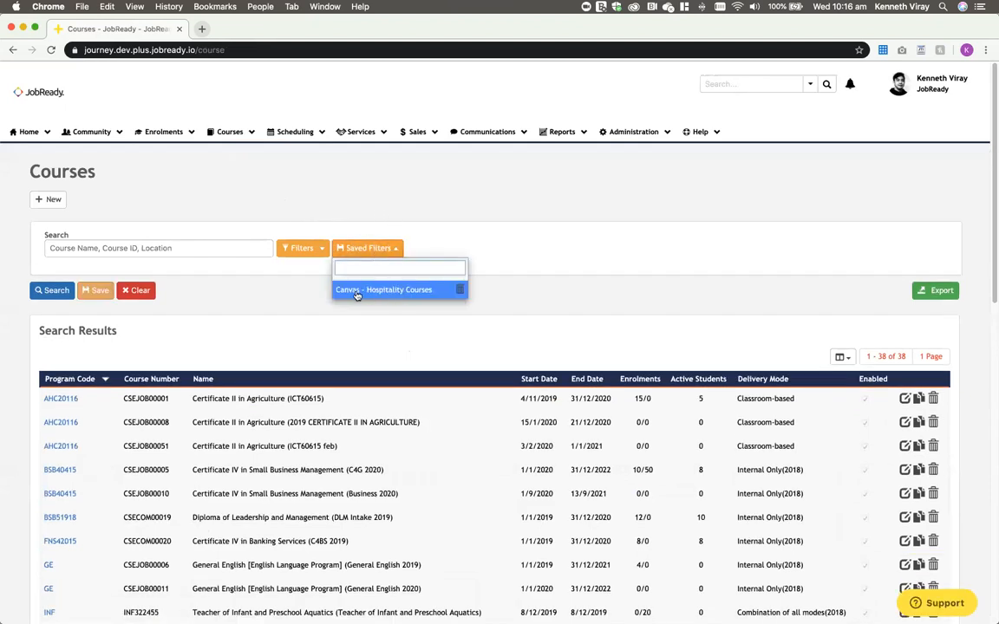
click(342, 290)
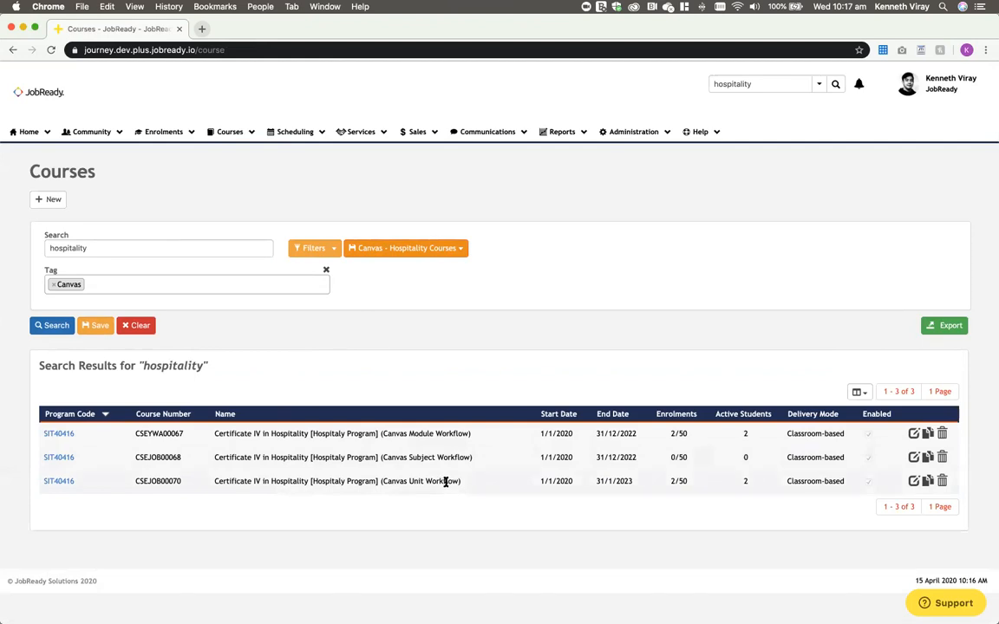
- Open the Integrations settings of the Canvas Module Workflow course, CSEYWA00067
click(66, 433)
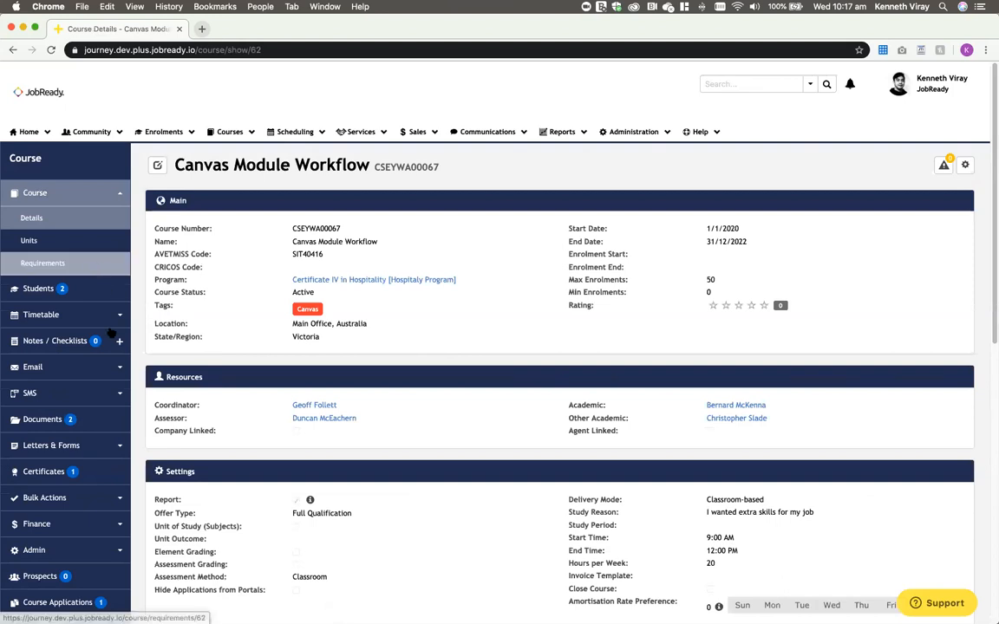
scroll(97, 303, down, 5)
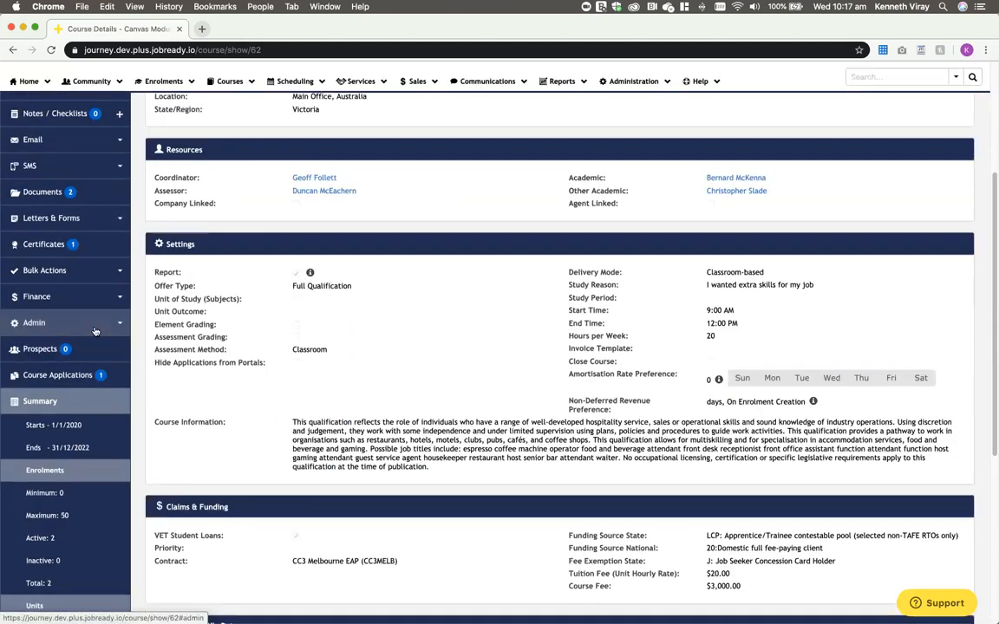
click(85, 324)
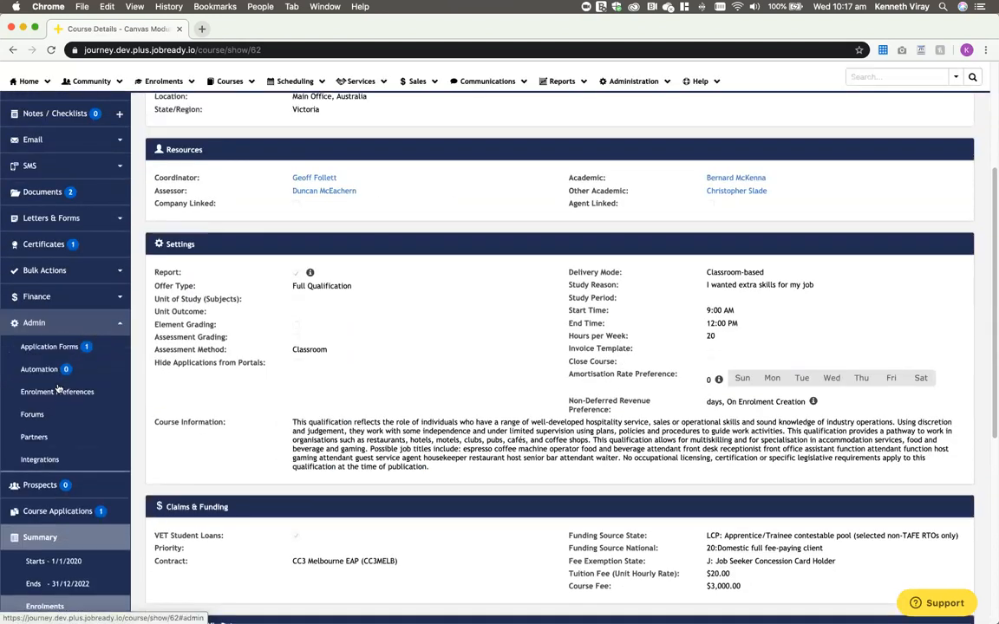
click(76, 460)
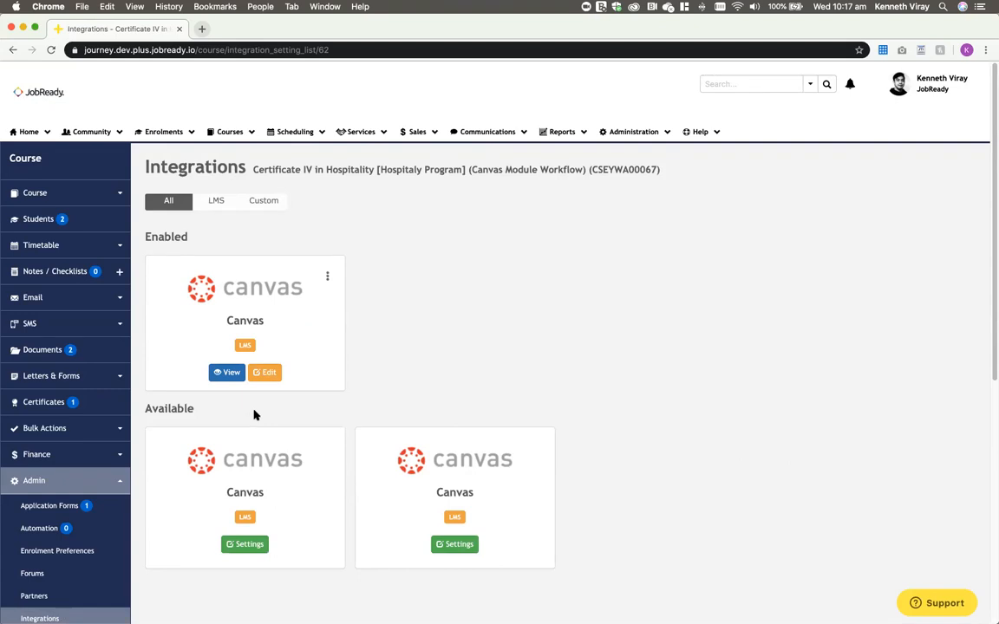
- Review the course's enabled Canvas Module integration settings without saving, and check its exported and failed student lists
click(269, 375)
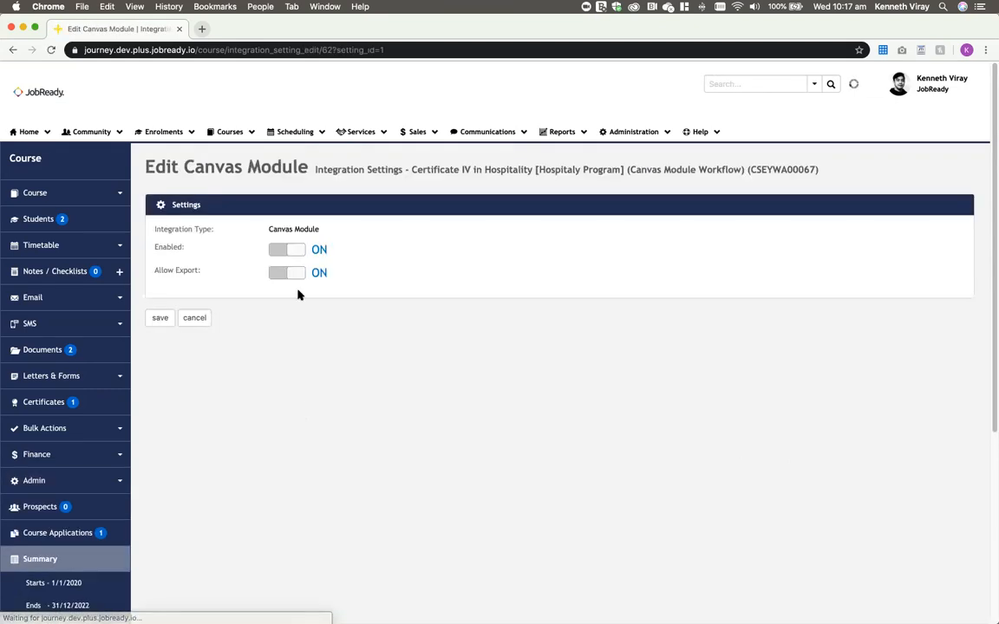
drag(268, 229, 319, 230)
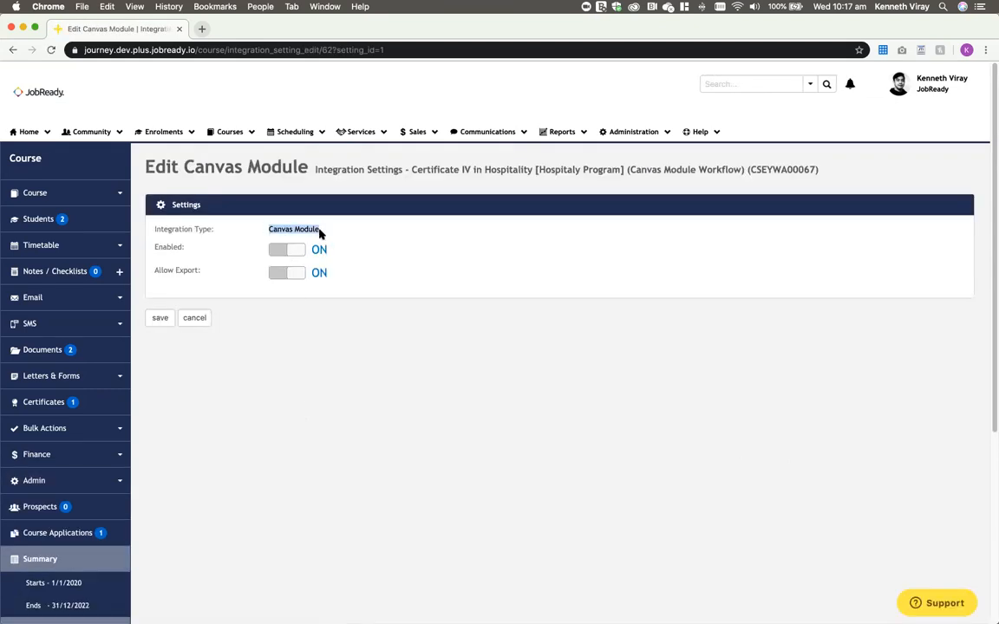
click(281, 252)
click(283, 251)
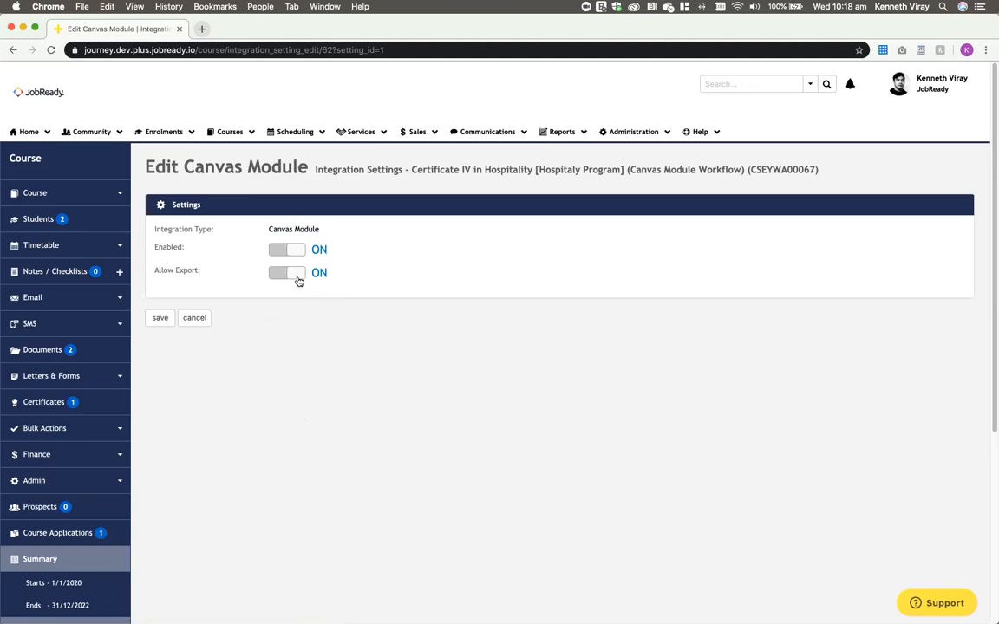
click(196, 319)
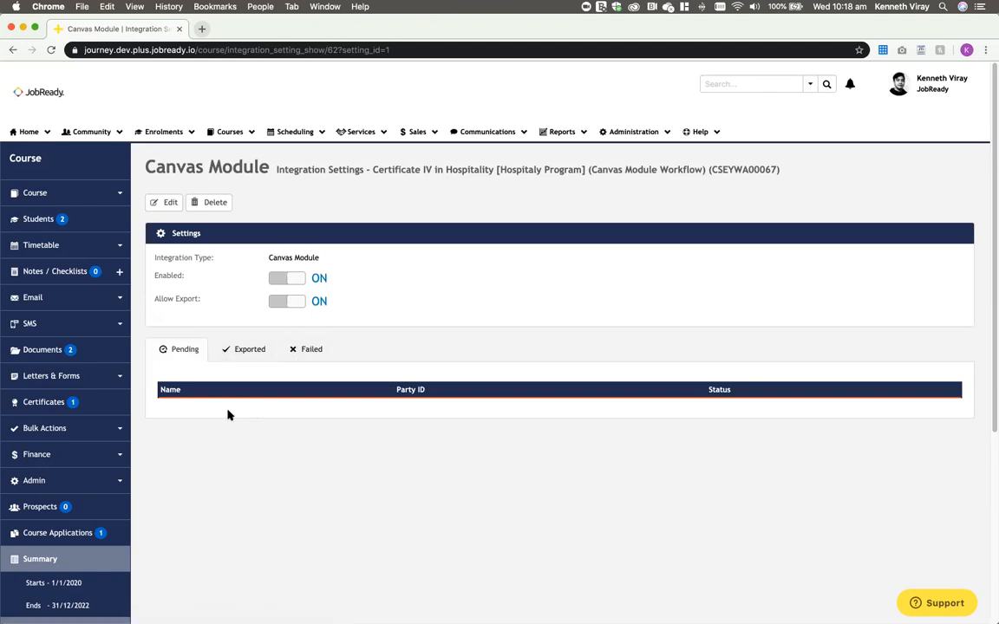
click(238, 353)
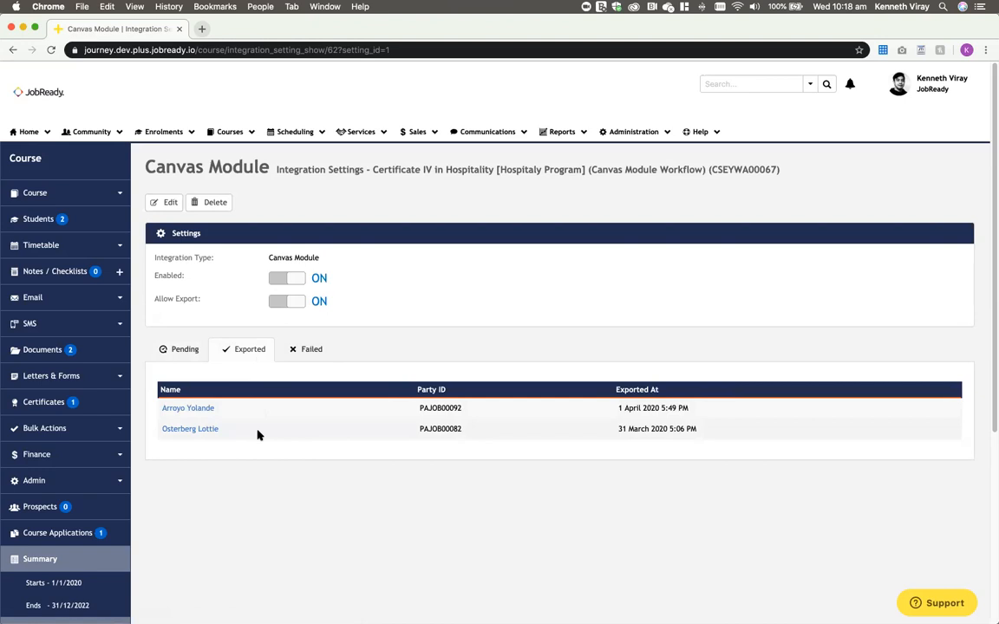
click(307, 356)
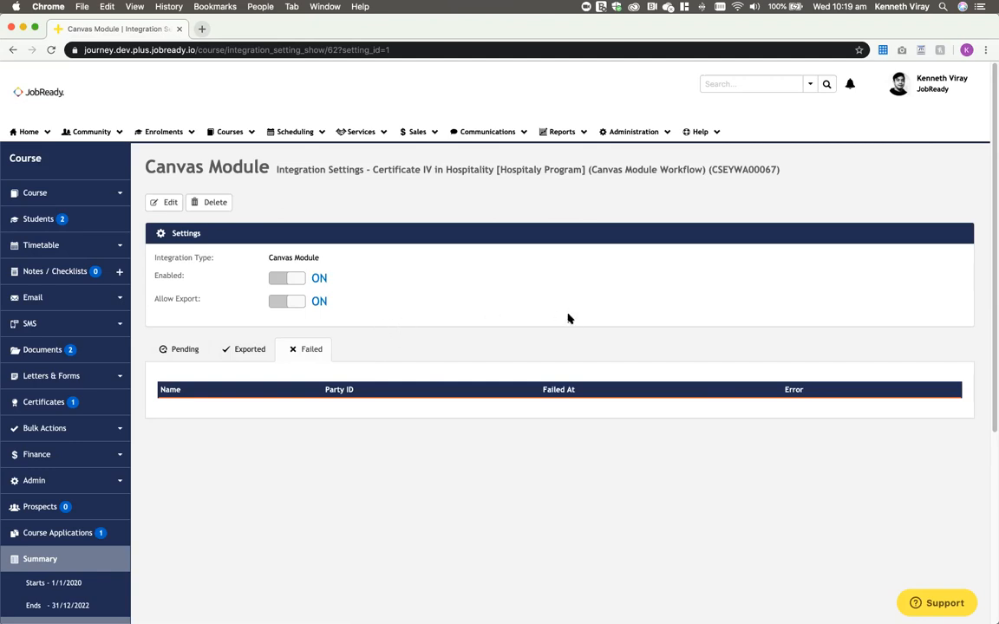
- Open the Integrations Centre in a separate tab and examine the export errors listed for Canvas Module
click(631, 131)
mouse_move(631, 151)
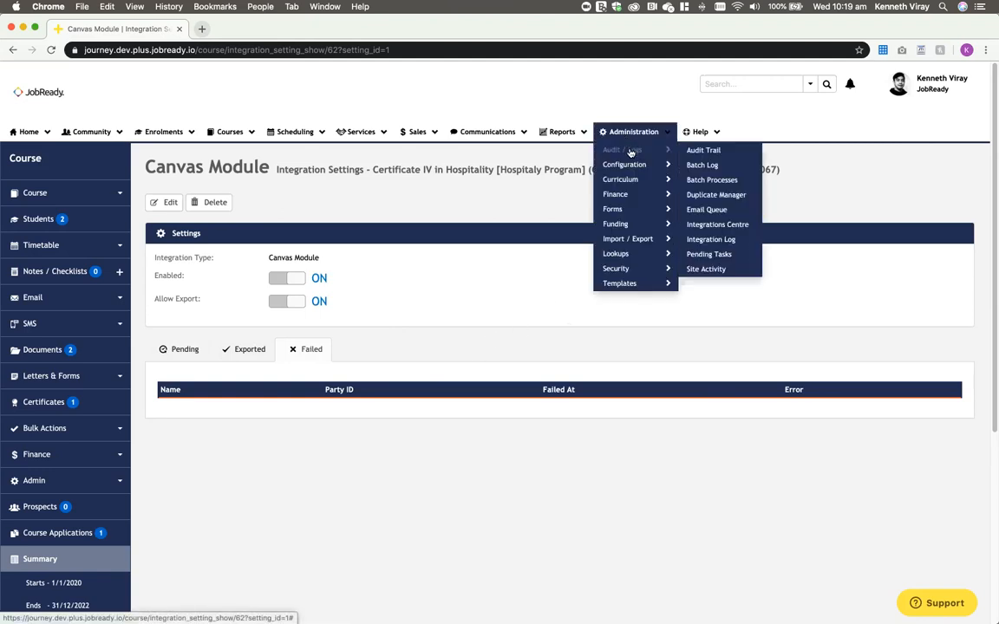
super+click(715, 228)
click(227, 29)
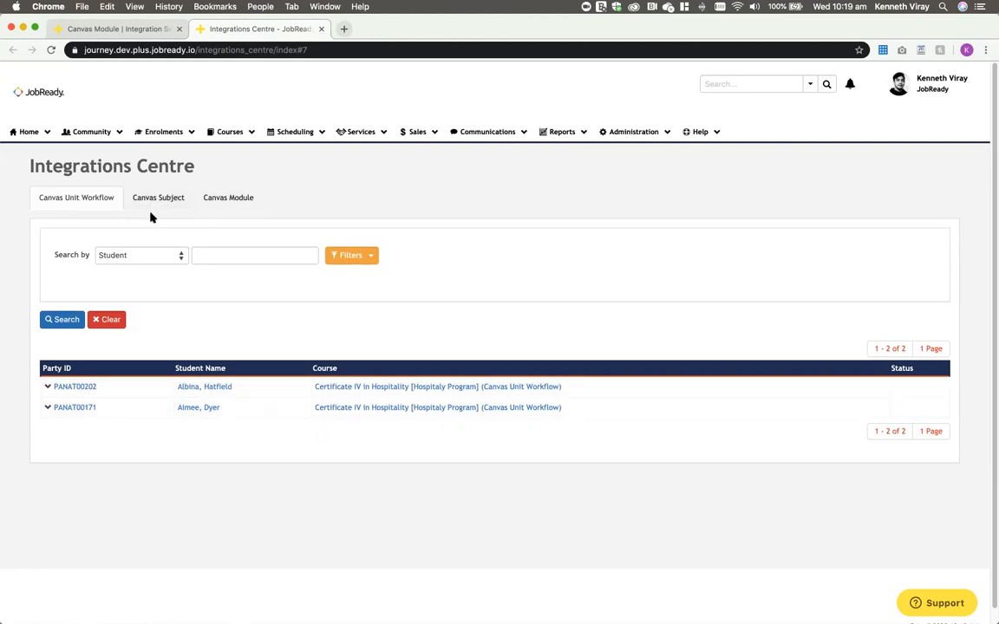
click(249, 201)
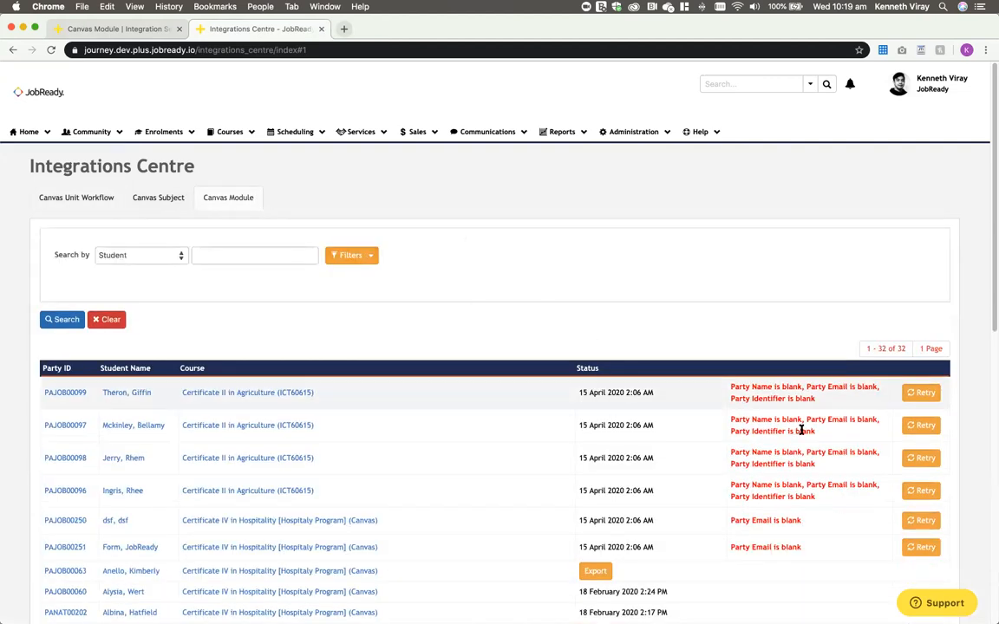
drag(733, 388, 828, 403)
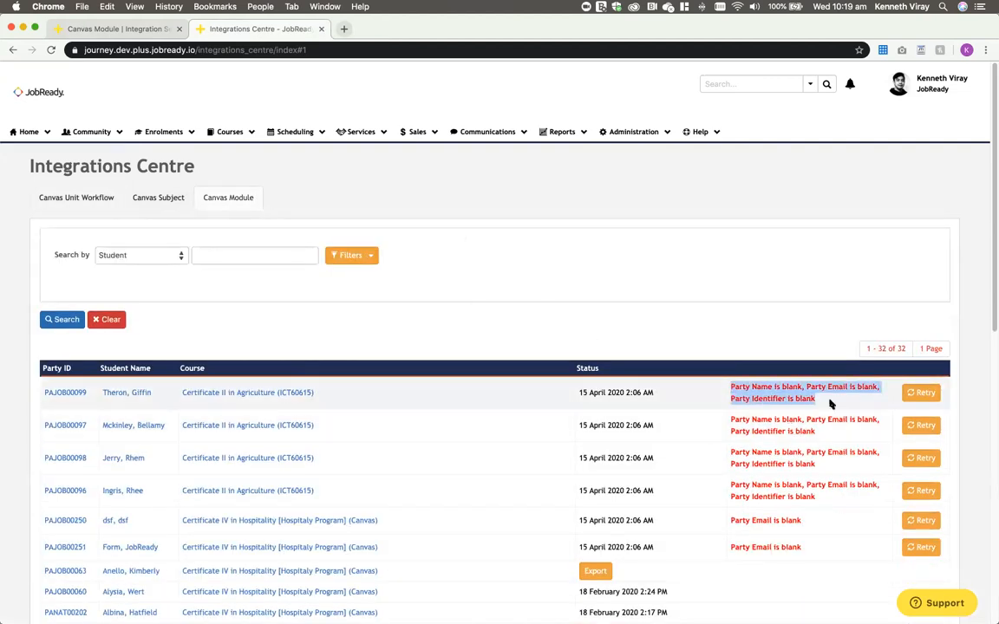
click(816, 402)
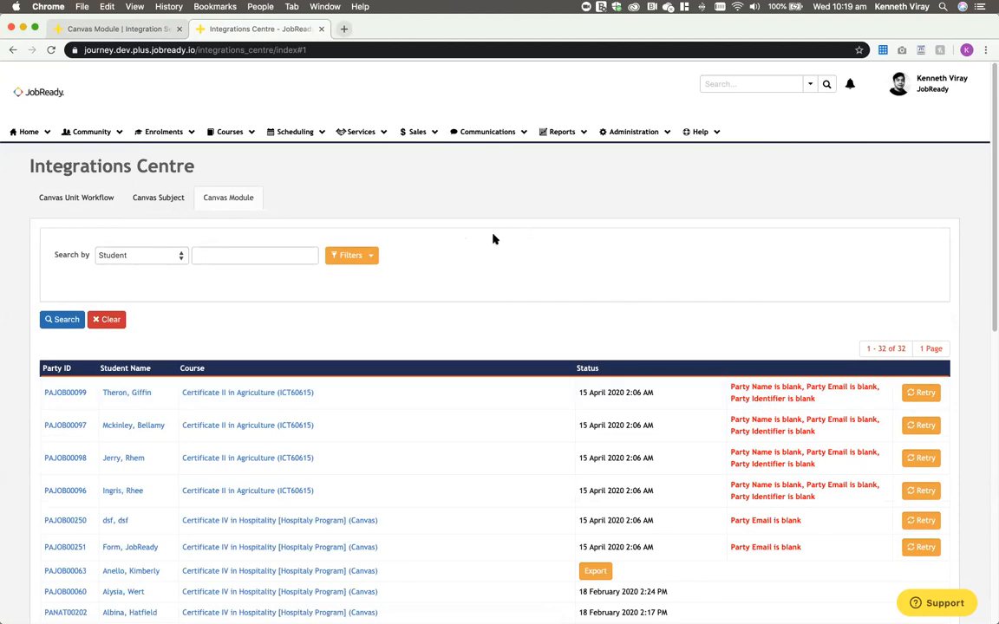
- Return to the Canvas Module Workflow course and copy its course number, CSEYWA00067
click(130, 32)
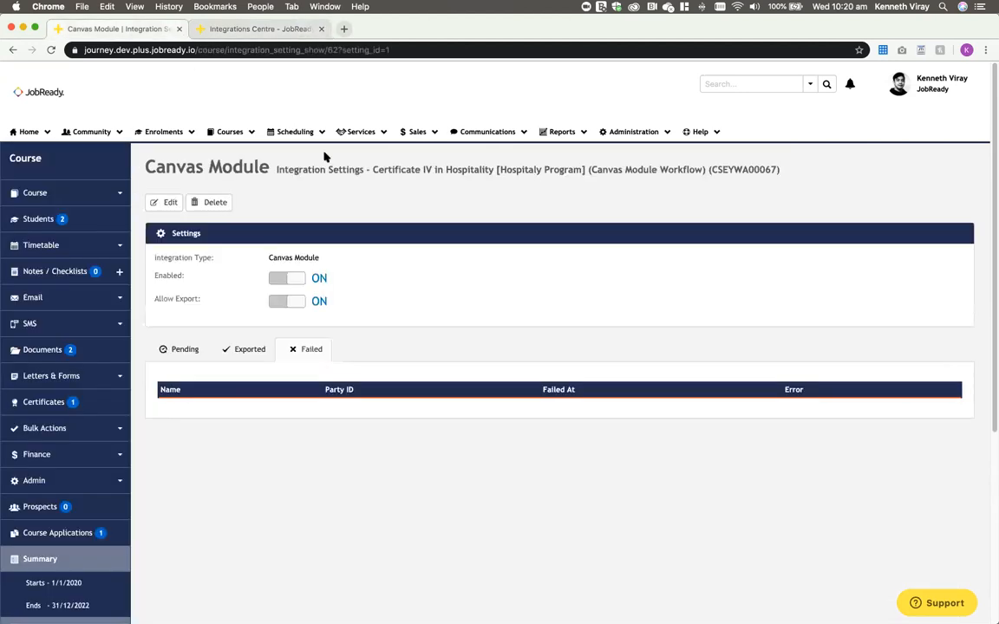
click(773, 176)
drag(775, 171, 713, 173)
key(super+c)
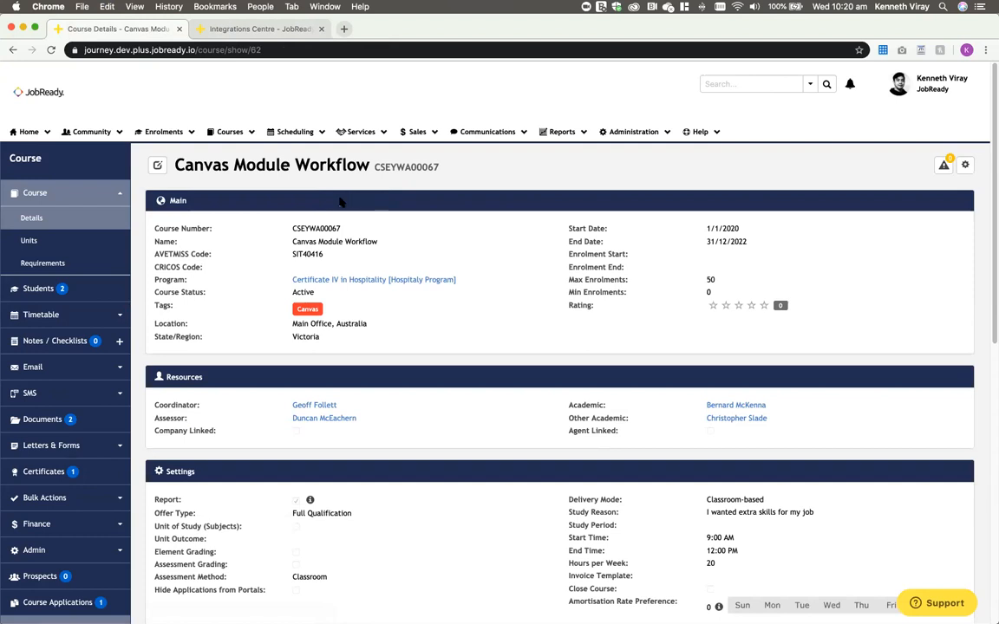
- Start a new enrolment for an existing party, finding the student by name
click(160, 134)
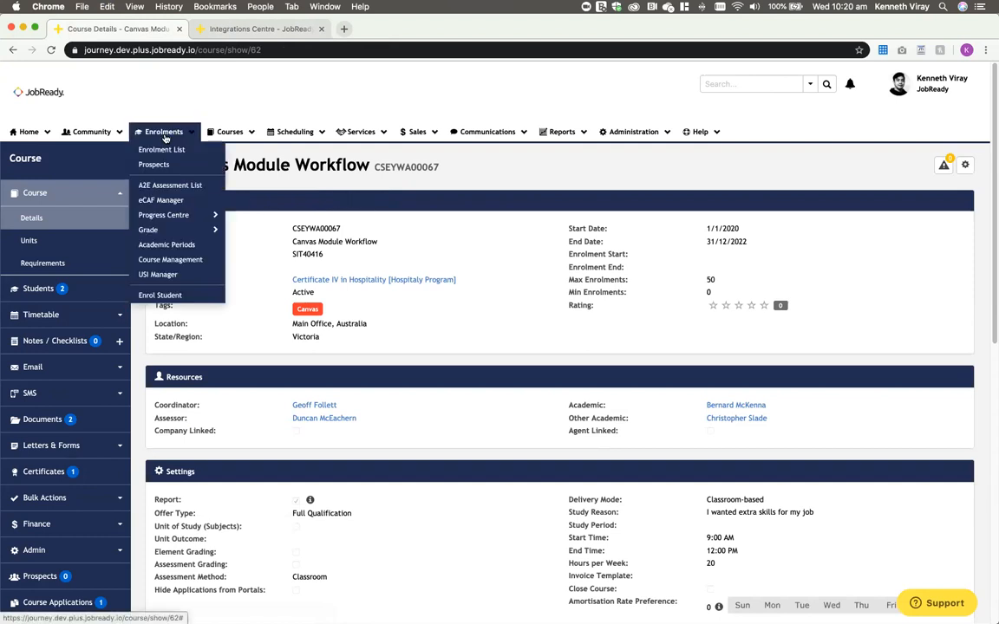
click(167, 298)
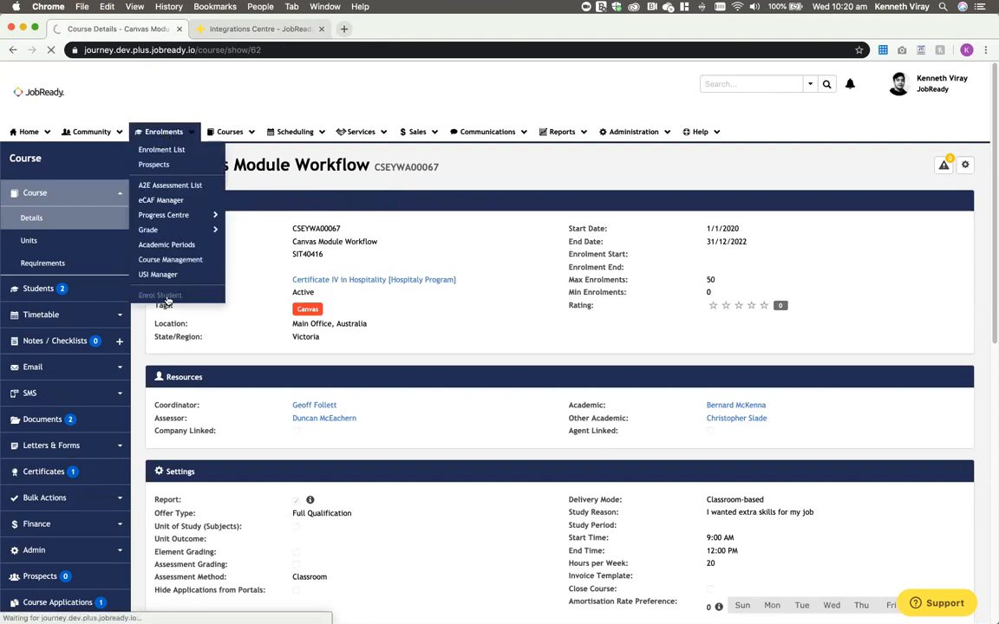
click(164, 249)
text(ka)
click(249, 251)
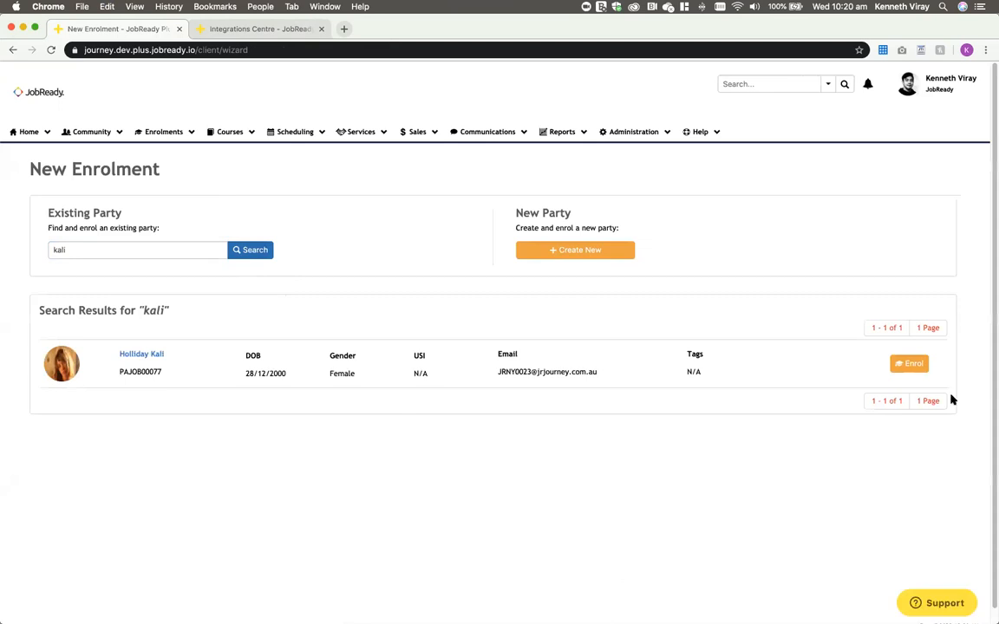
click(910, 364)
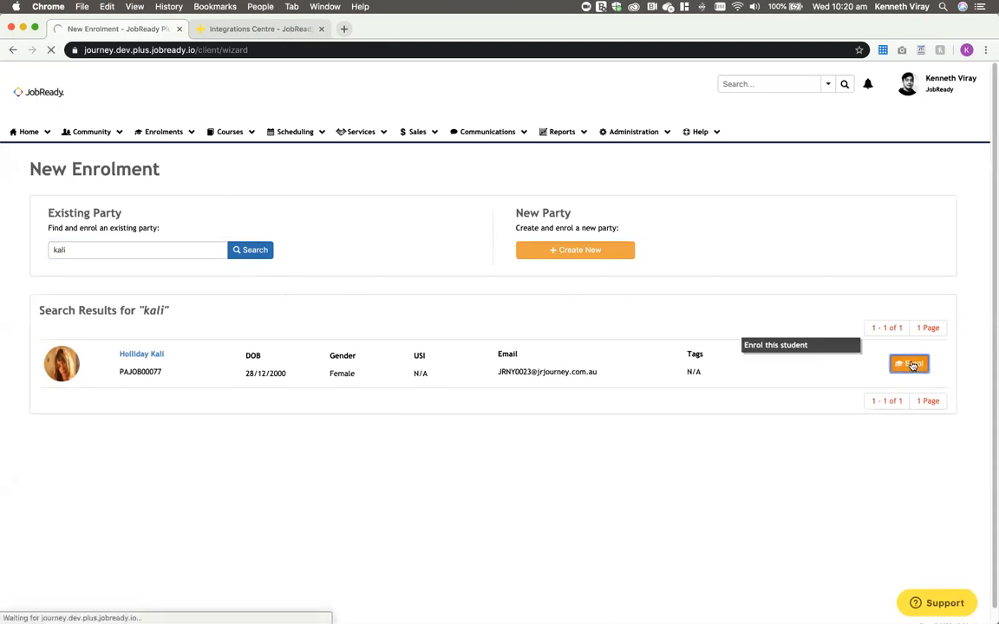
- Select the course with number CSEYWA00067, skip ahead to the confirmation stage, and create the enrolment
key(super+v)
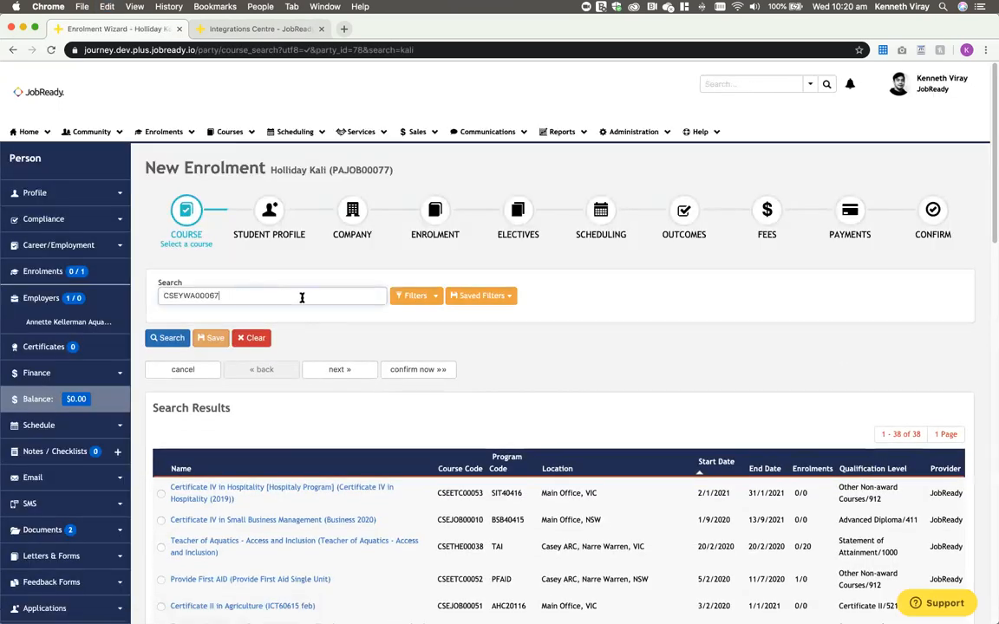
click(172, 340)
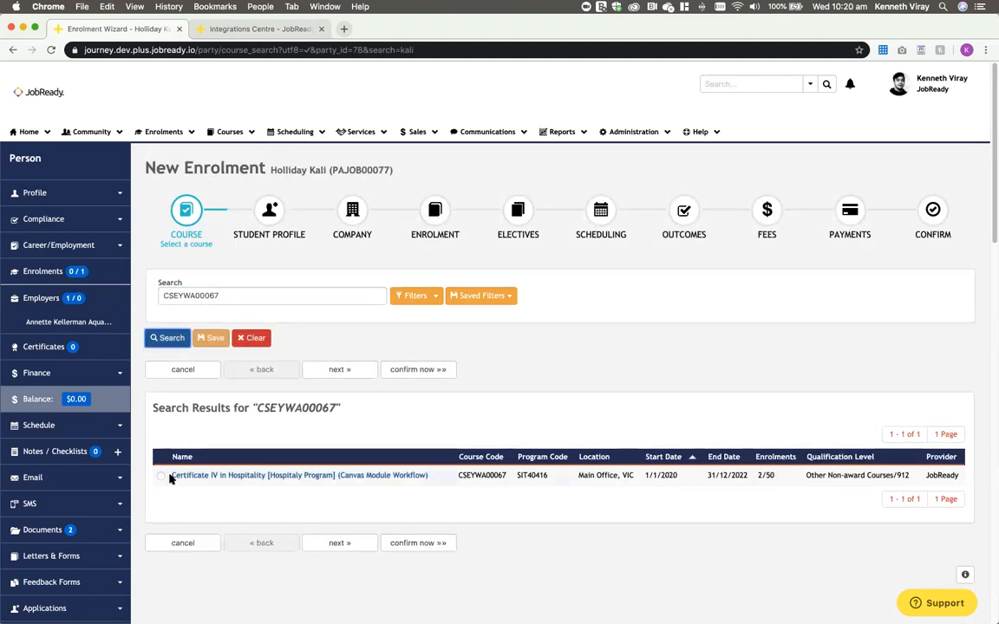
click(161, 476)
click(329, 373)
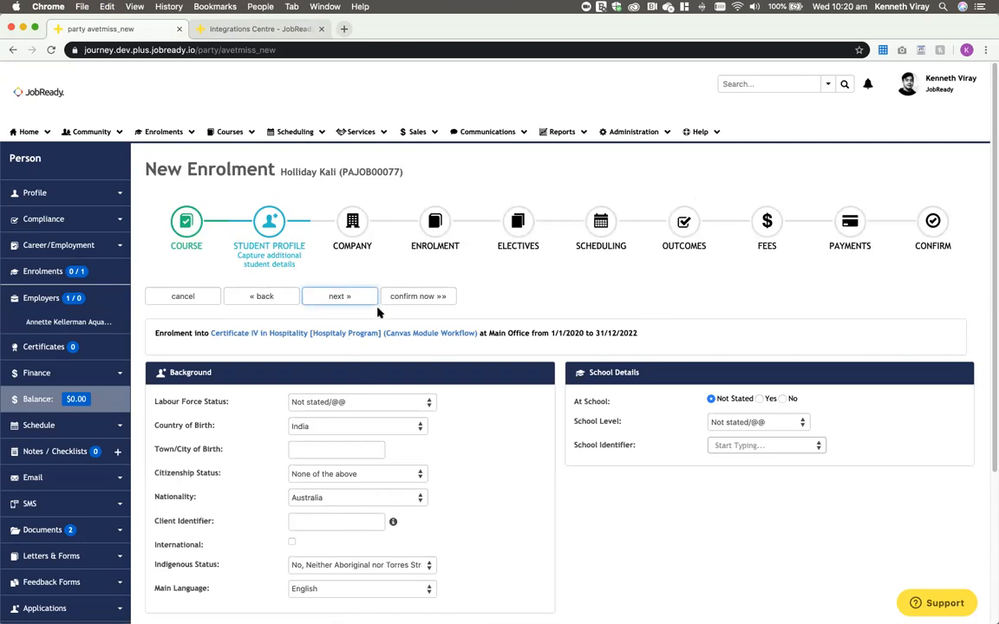
click(418, 300)
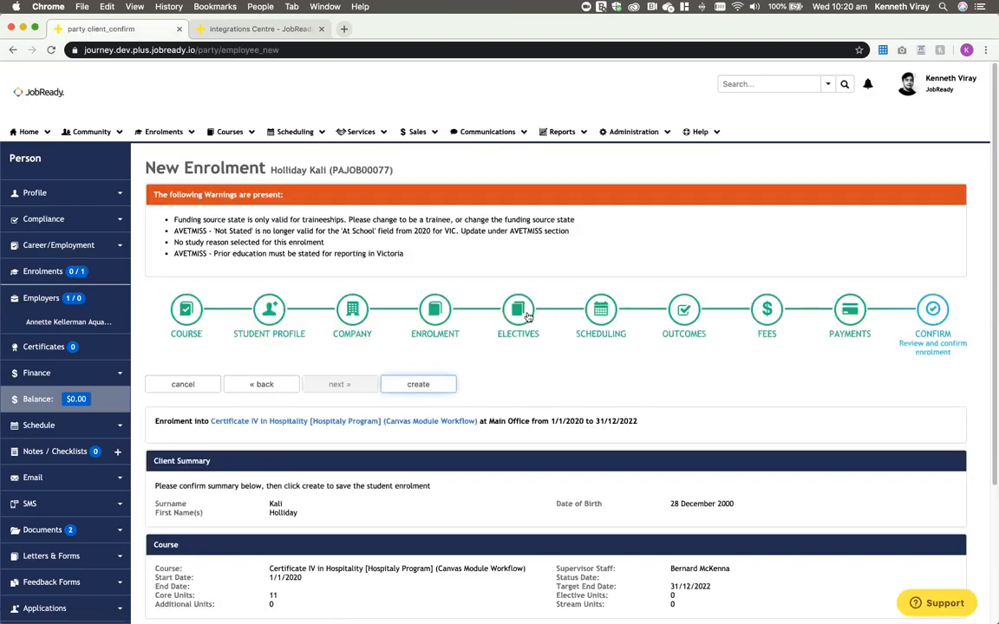
click(439, 389)
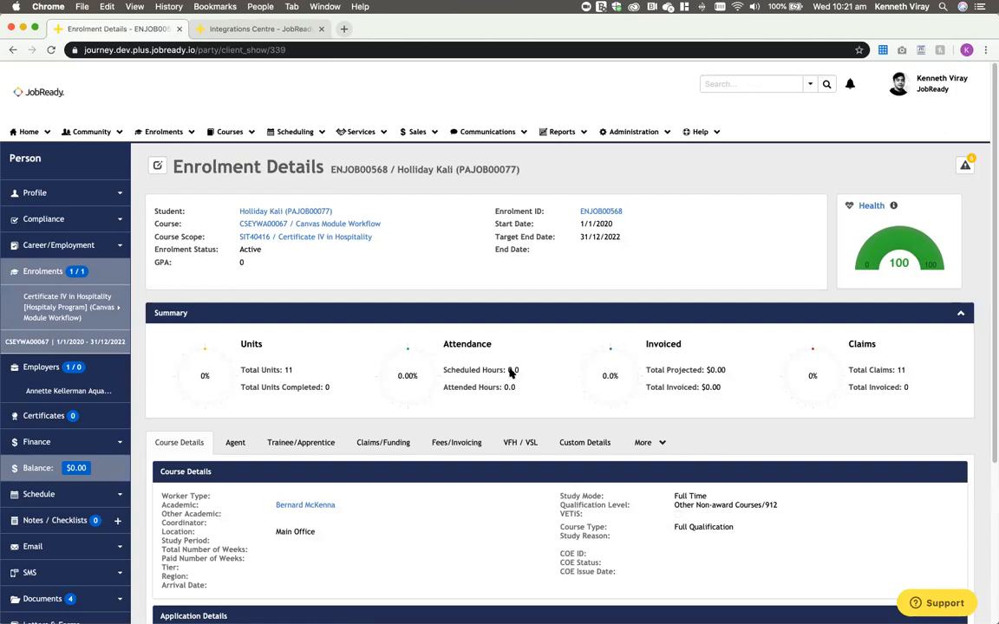
- Check the course and course scope of the new enrolment, and examine its list of core units
drag(239, 224, 291, 224)
click(432, 241)
scroll(538, 229, down, 1)
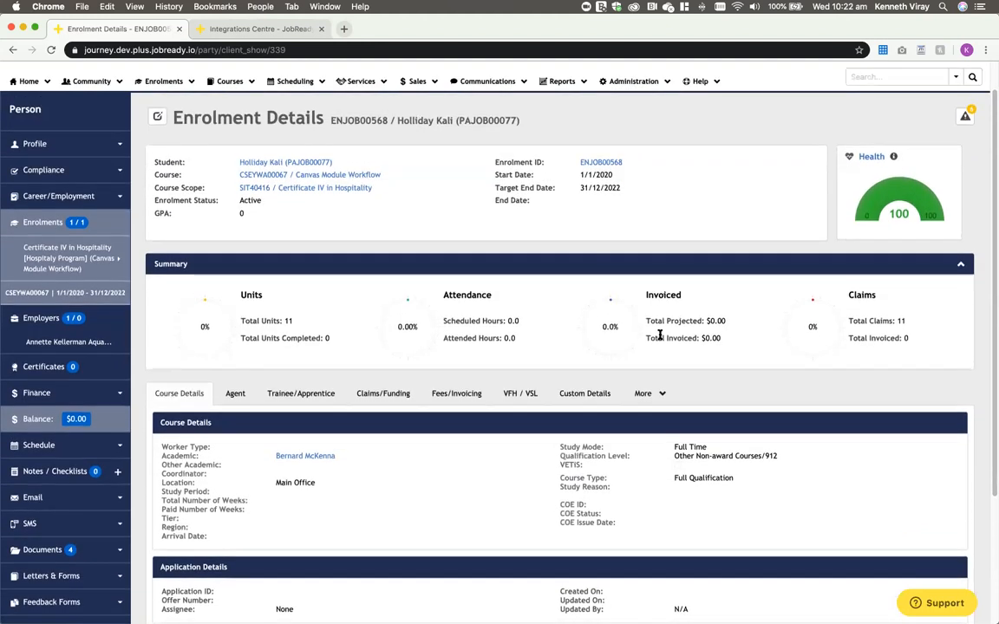
click(650, 397)
click(656, 433)
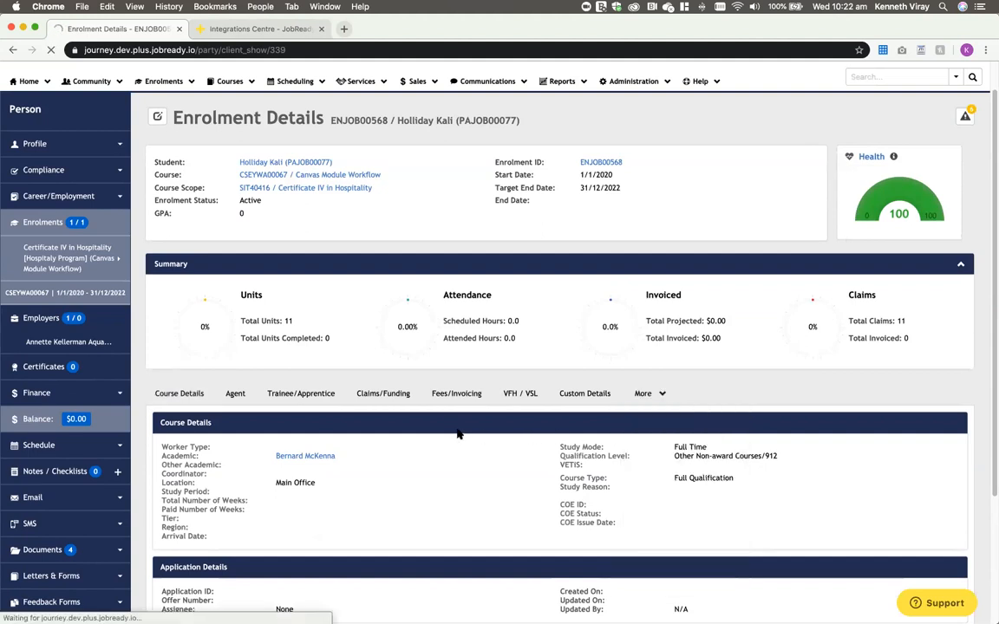
scroll(545, 414, down, 5)
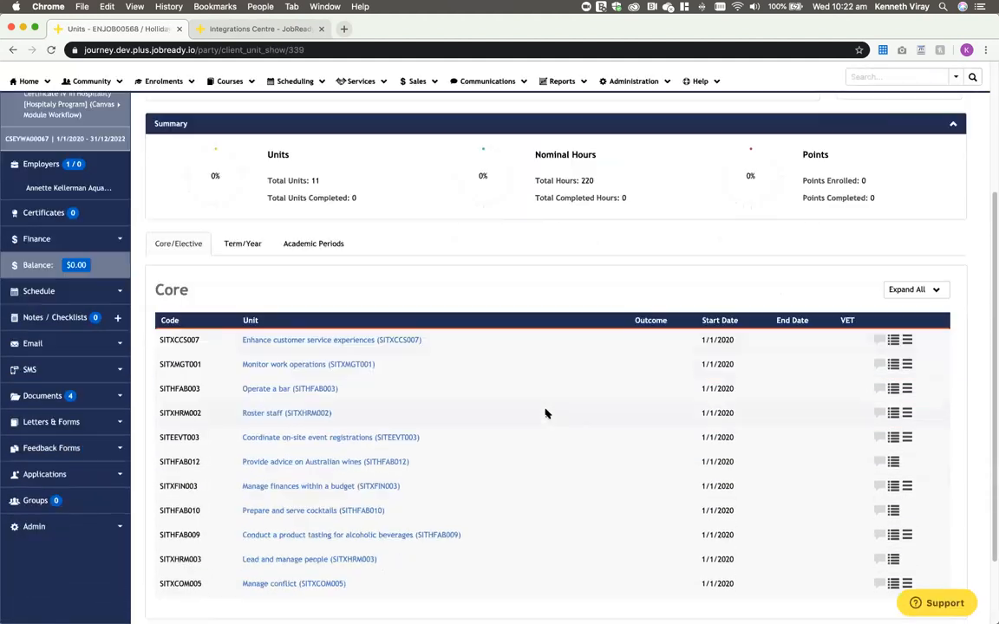
scroll(545, 414, down, 1)
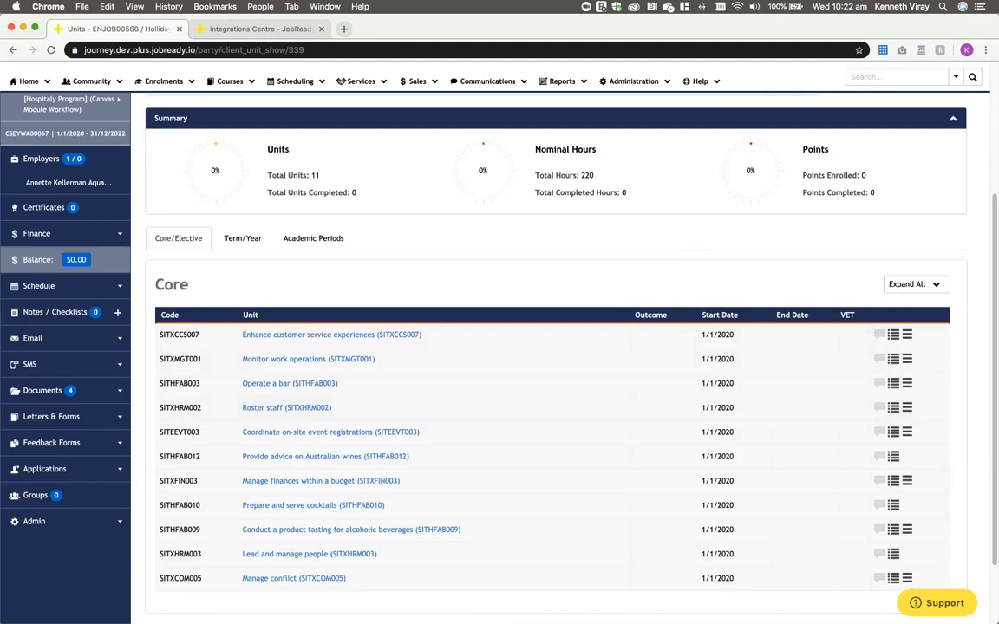
- Switch to Canvas in a maximized window and examine the assignment list of course SIT40416
drag(995, 35, 819, 20)
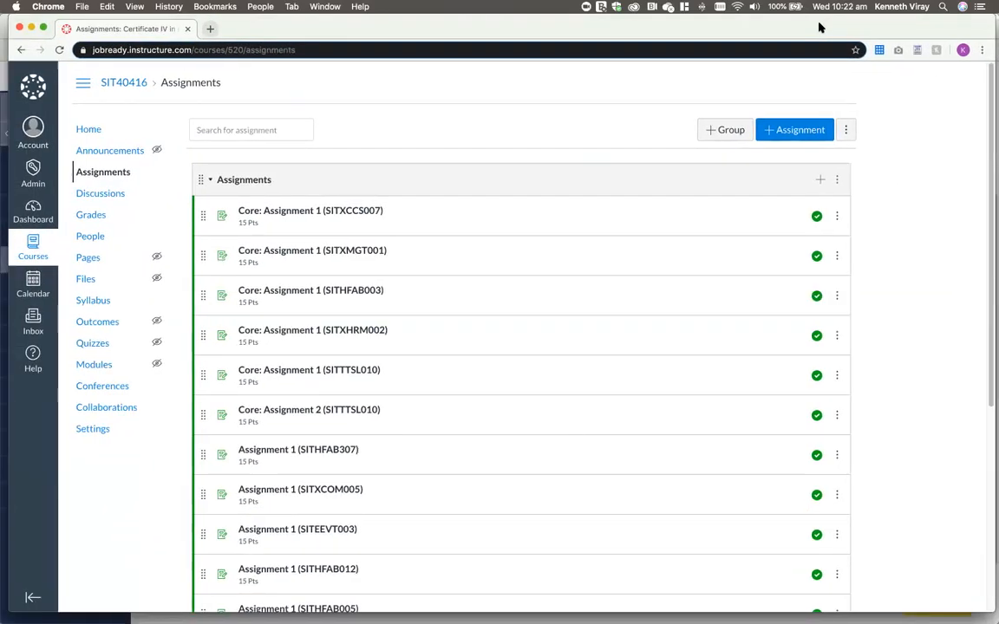
double_click(905, 28)
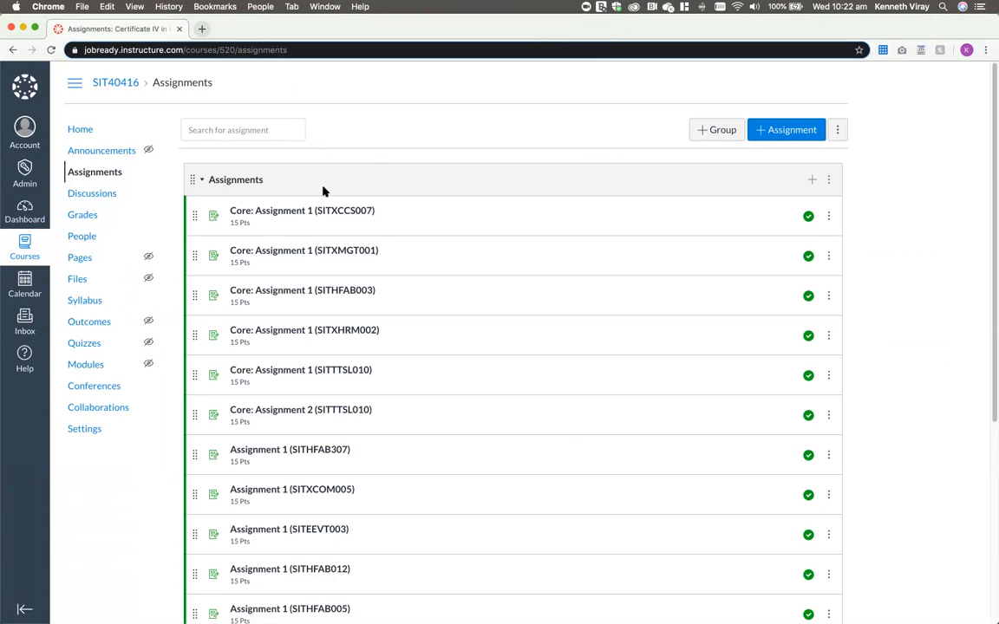
click(186, 84)
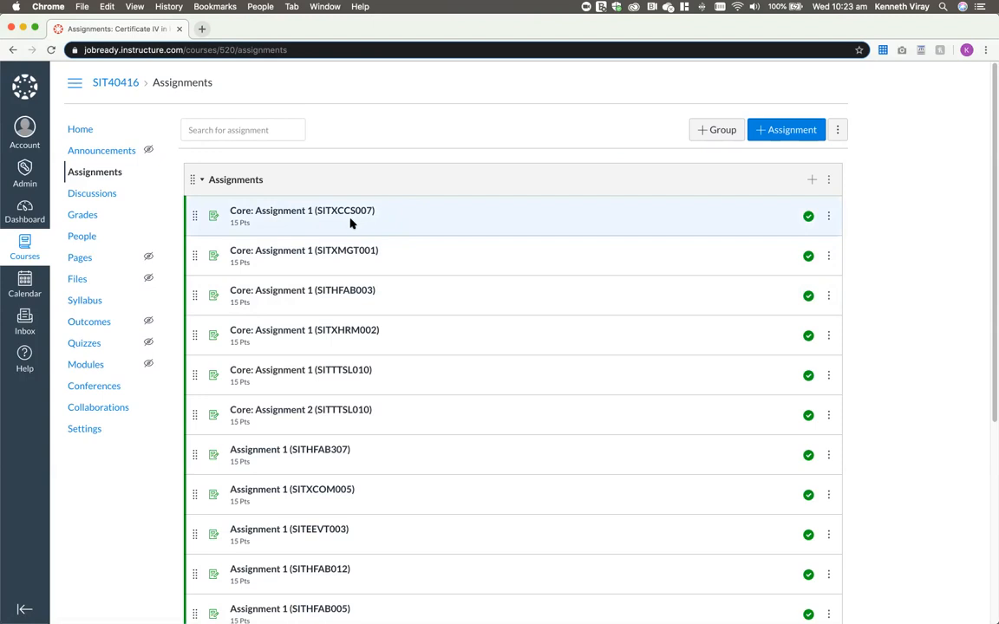
- Open the settings of course SIT40416 and check the SIS ID in its course details
click(134, 439)
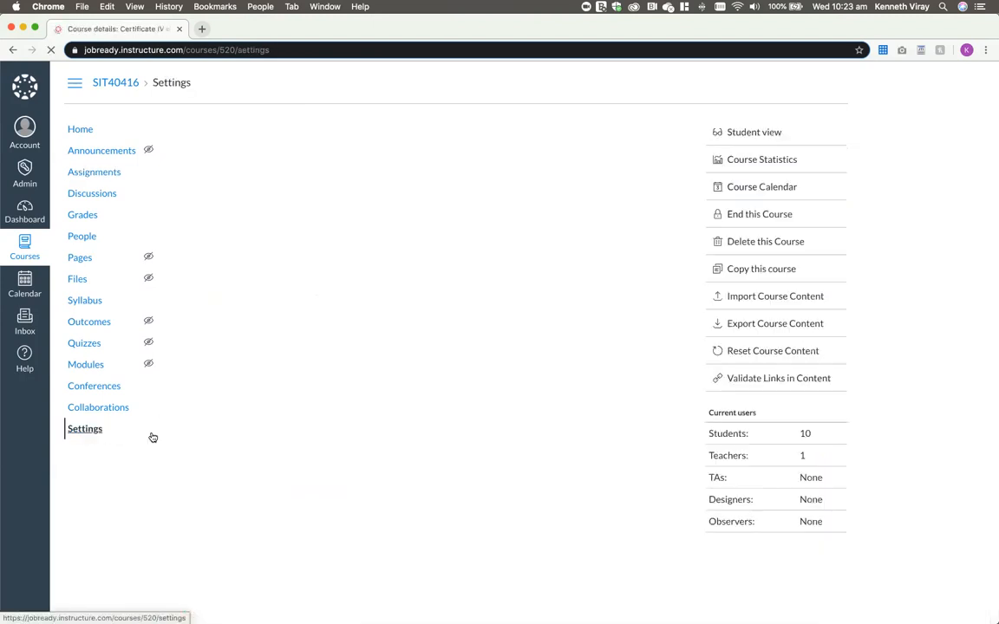
click(208, 130)
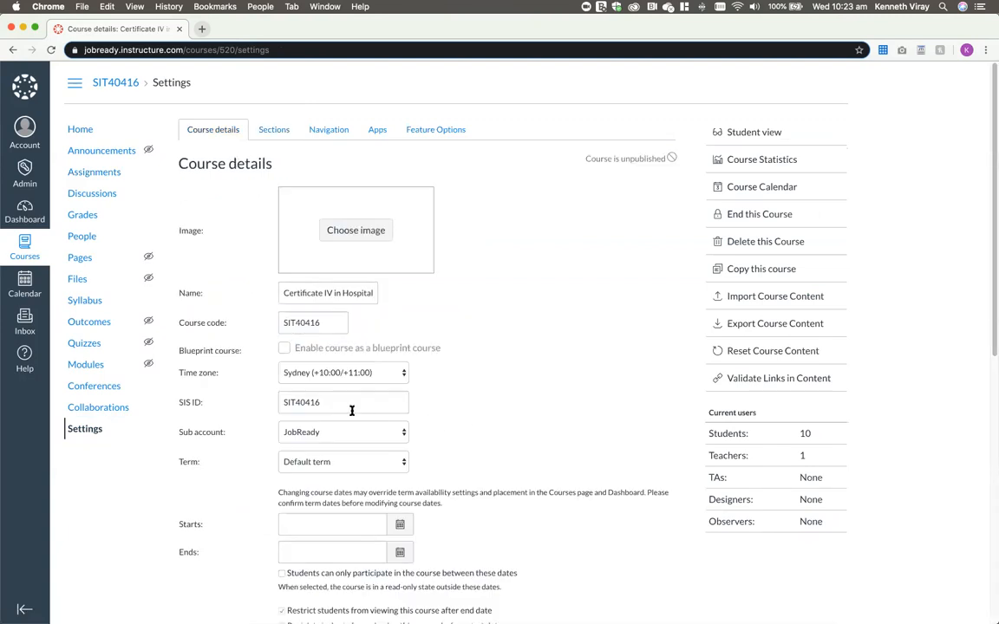
drag(176, 404, 212, 404)
click(213, 404)
drag(327, 402, 287, 402)
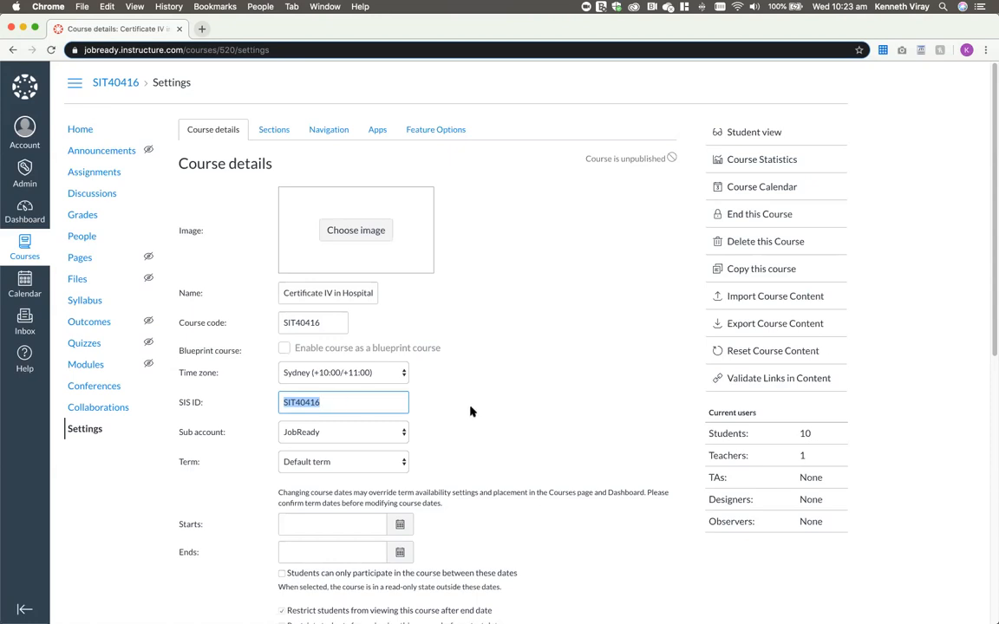
click(267, 411)
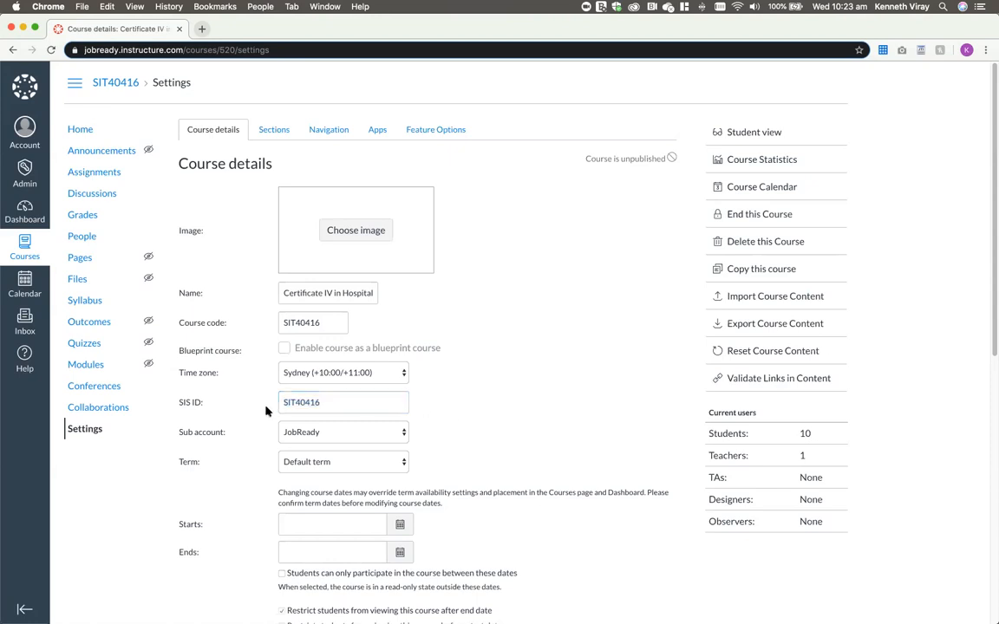
drag(318, 403, 282, 402)
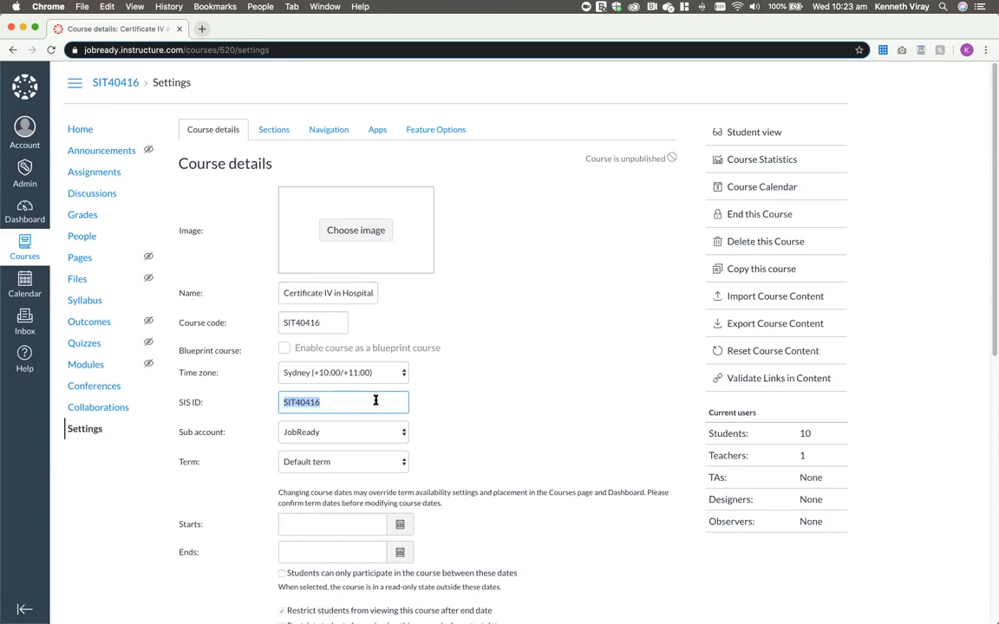
click(205, 409)
drag(180, 404, 218, 405)
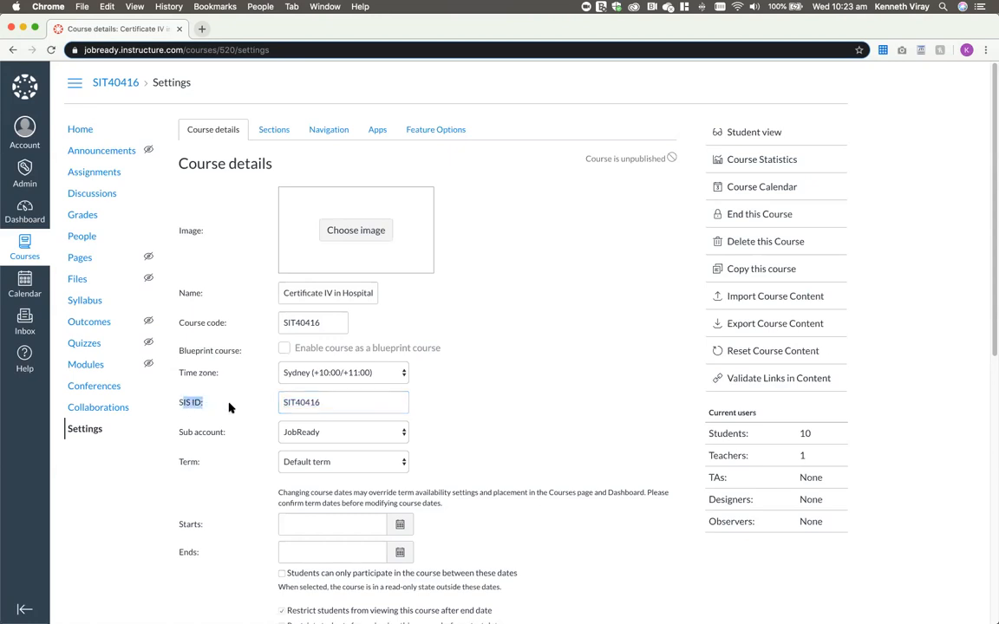
click(367, 408)
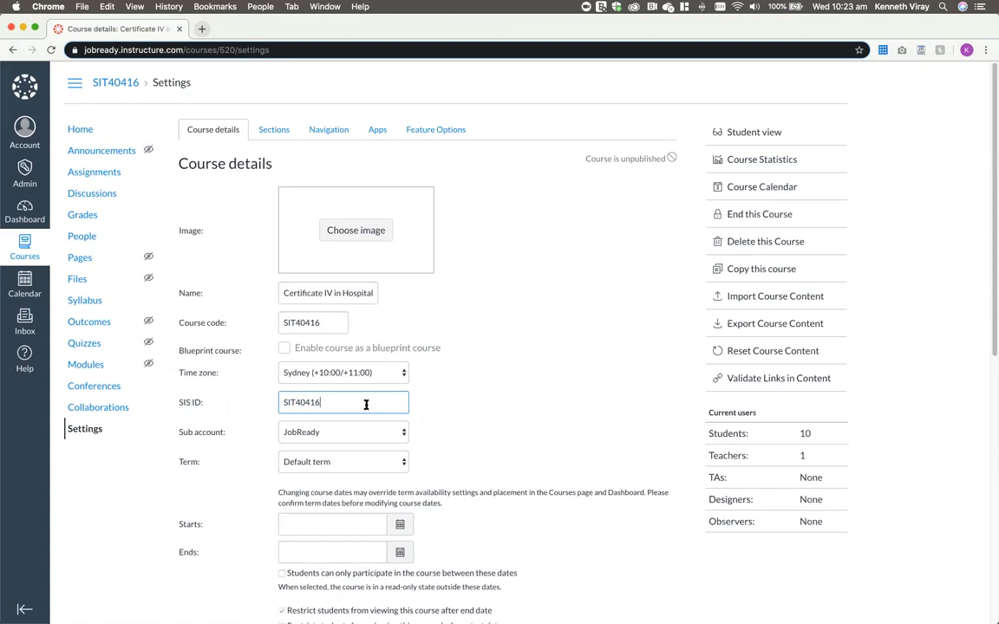
click(481, 403)
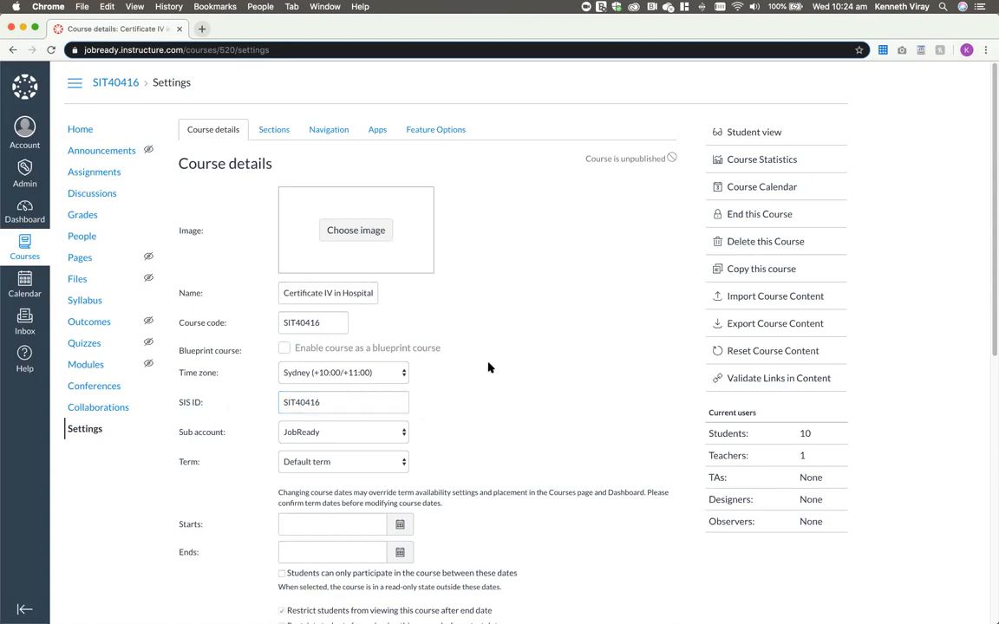
- Open the course's Canvas Module Workflow (CSEYWA00067) section and examine its current enrolments
click(278, 131)
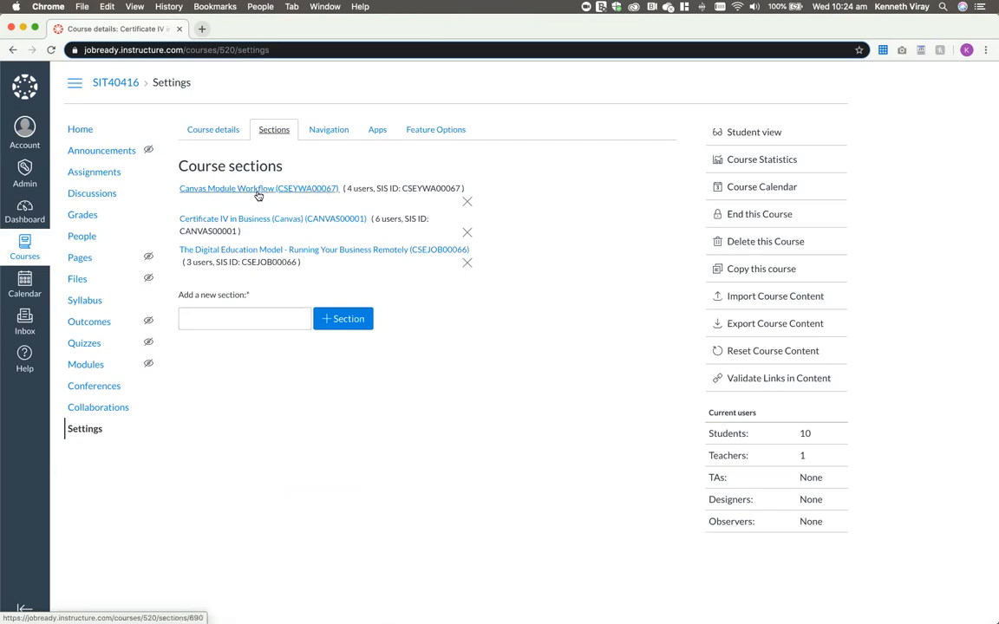
click(307, 189)
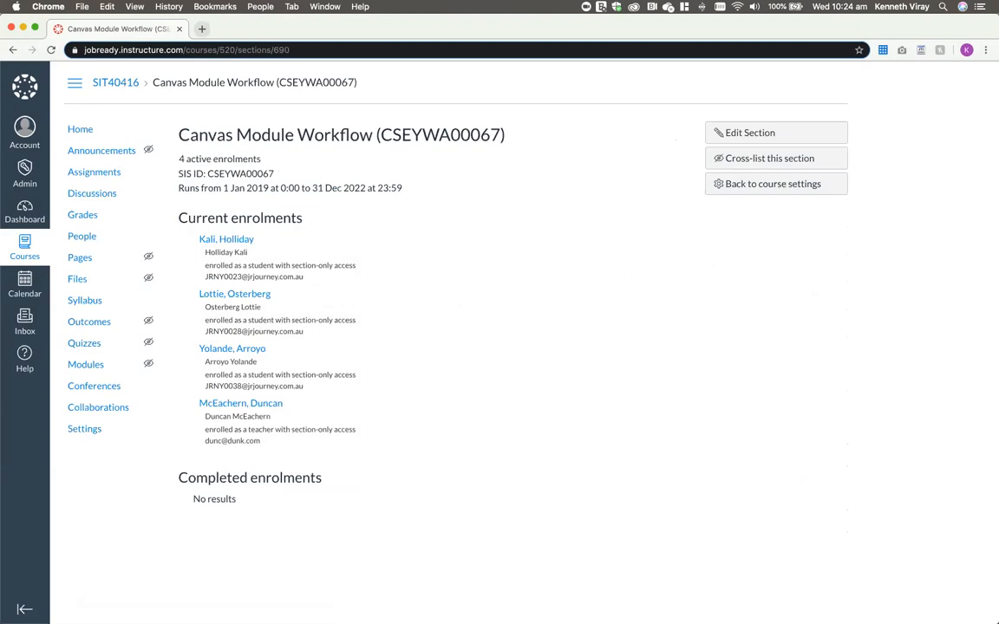
- Bring the SITXCCS007 course into the same window and compare its assignments with those of SIT40416
drag(998, 26, 568, 40)
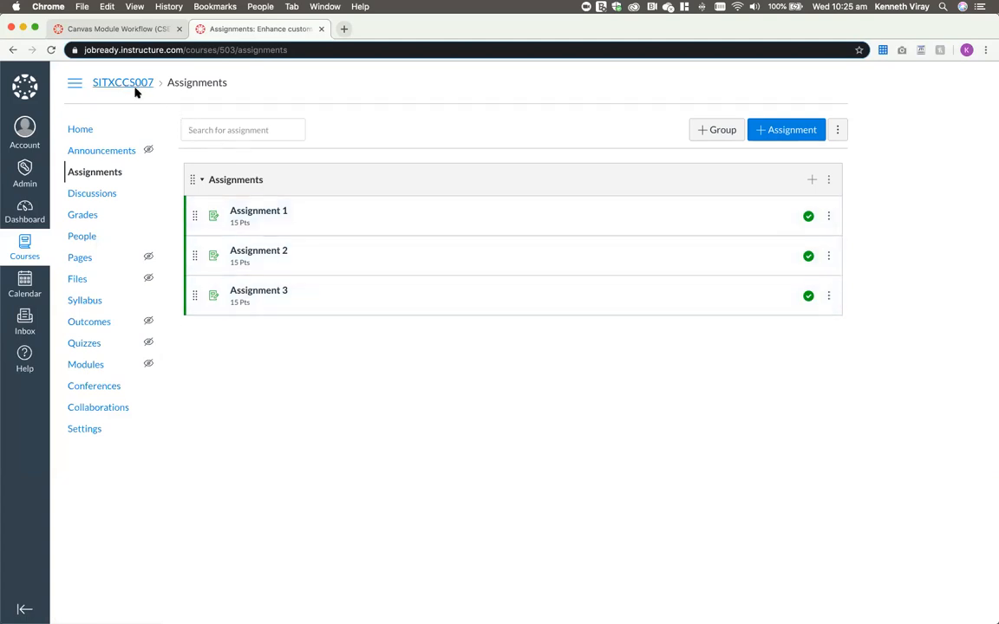
click(158, 35)
click(102, 171)
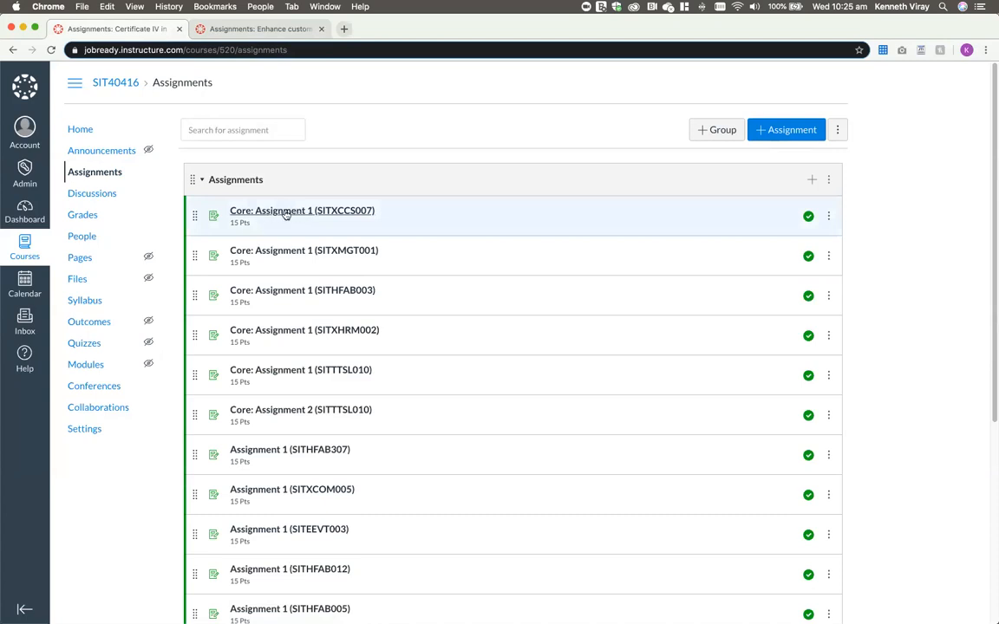
click(252, 29)
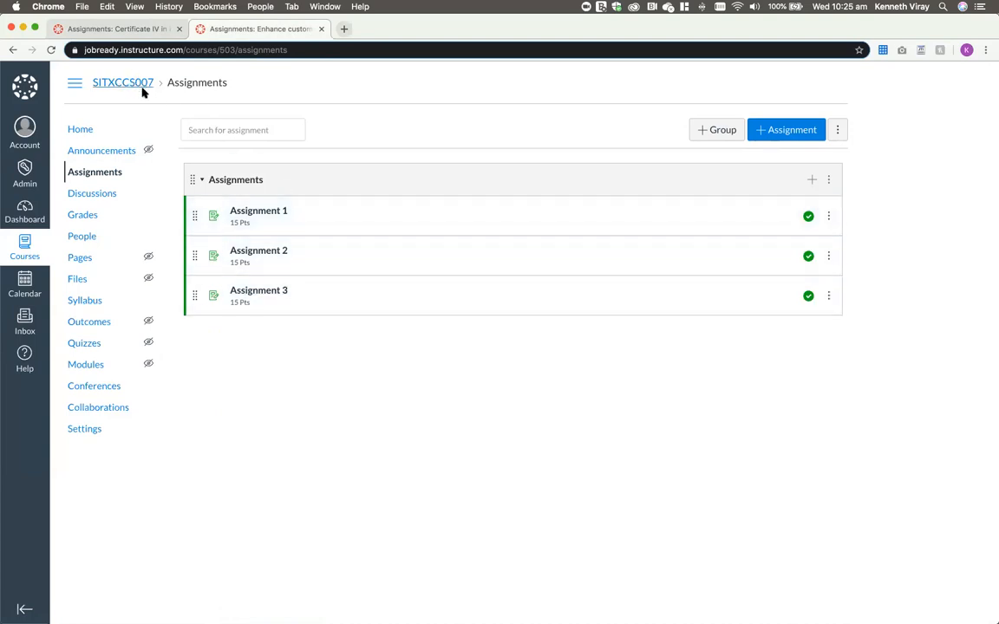
click(136, 33)
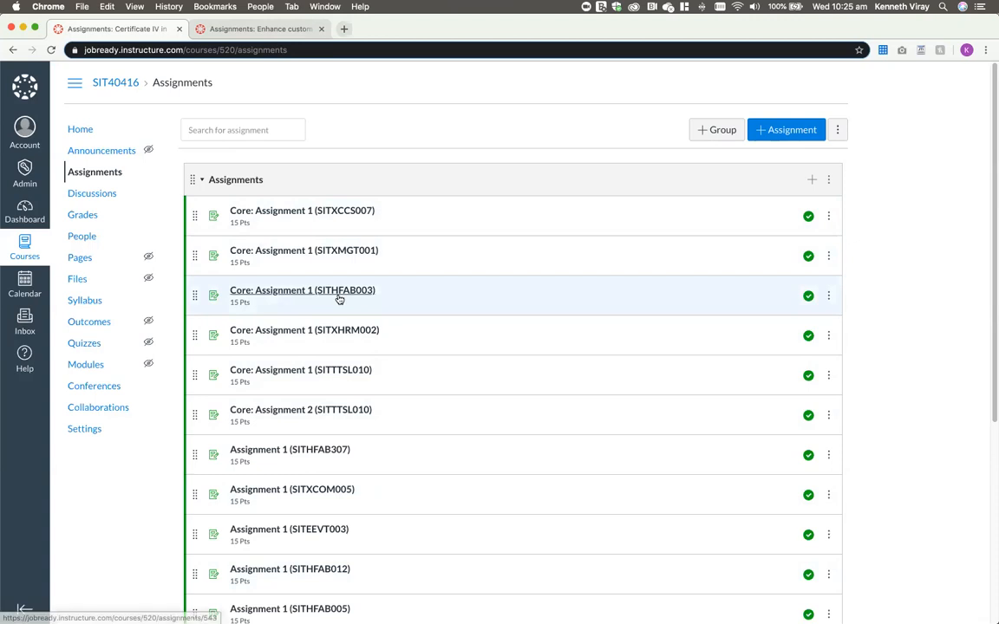
click(262, 32)
- Open the settings of course SITXCCS007 and check the course code and SIS ID in its course details
click(94, 429)
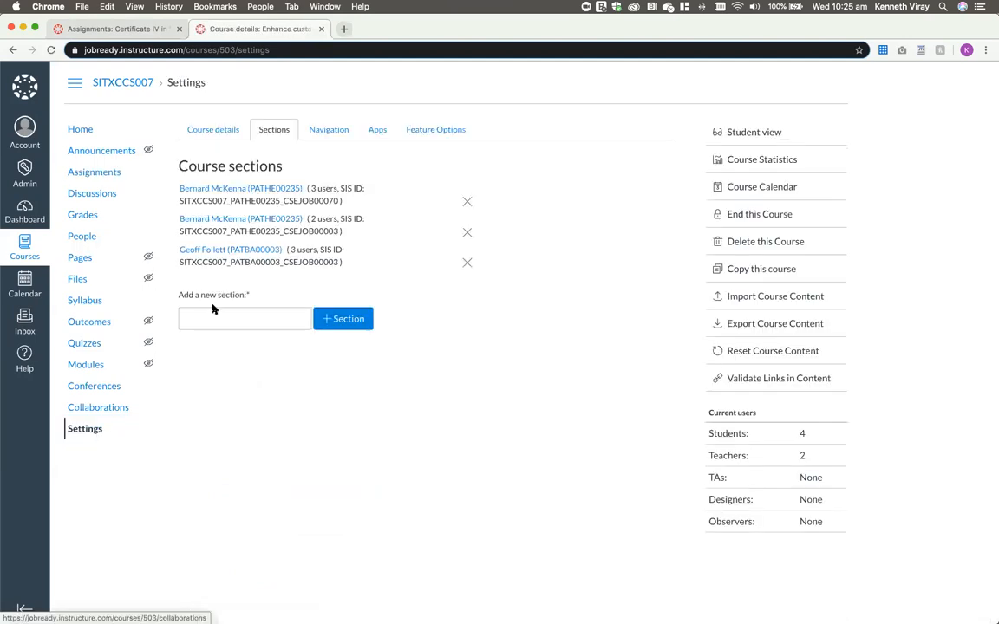
click(206, 130)
drag(183, 322, 223, 330)
click(200, 402)
double_click(303, 403)
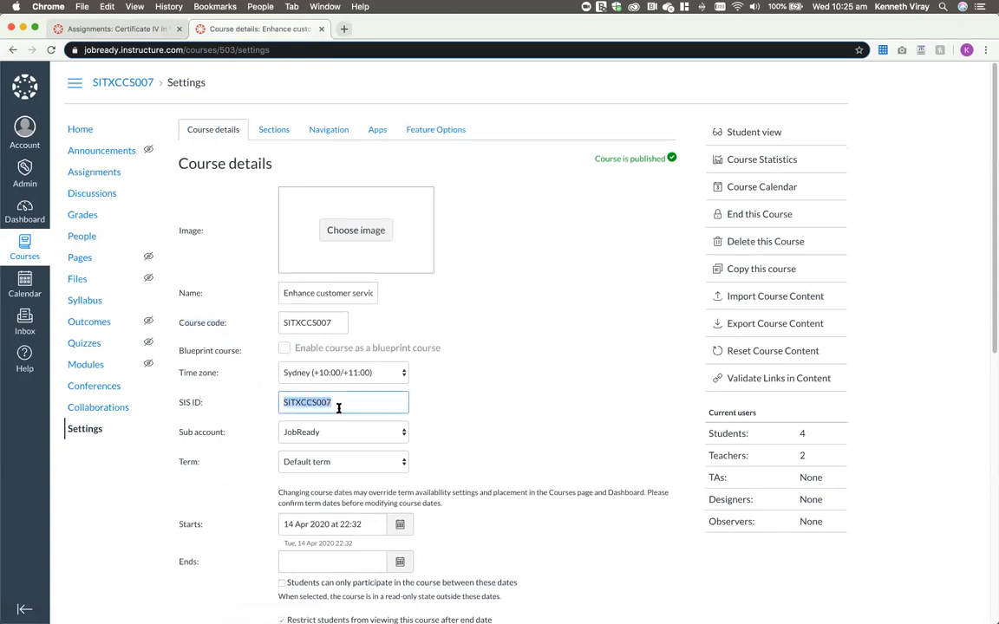
click(347, 406)
- Examine the SITXCCS007 course sections, open the section ending in CSEJOB00070 to view its enrolments, and close that course
click(274, 130)
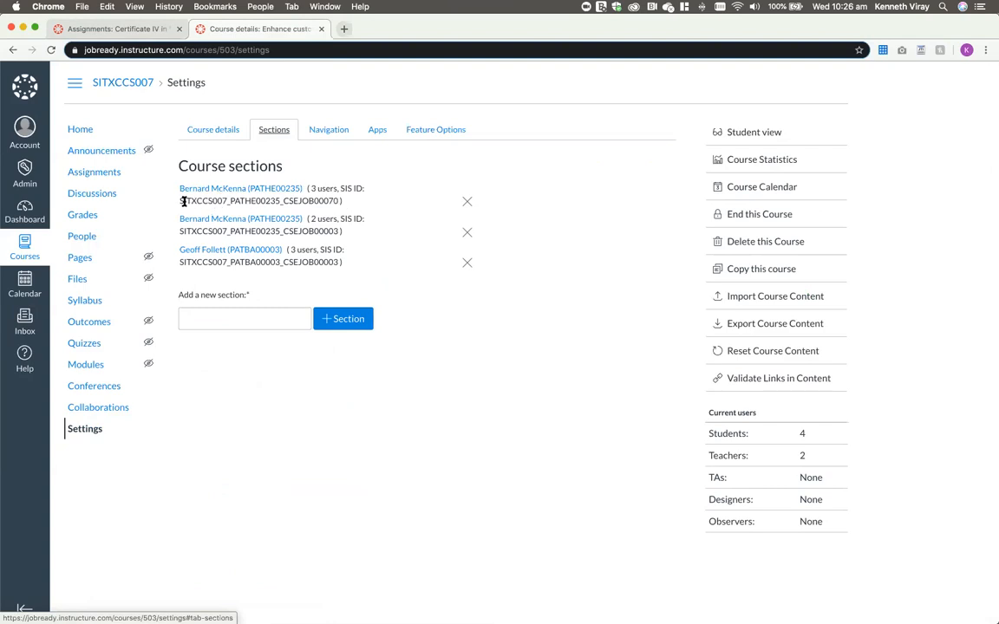
drag(179, 201, 337, 201)
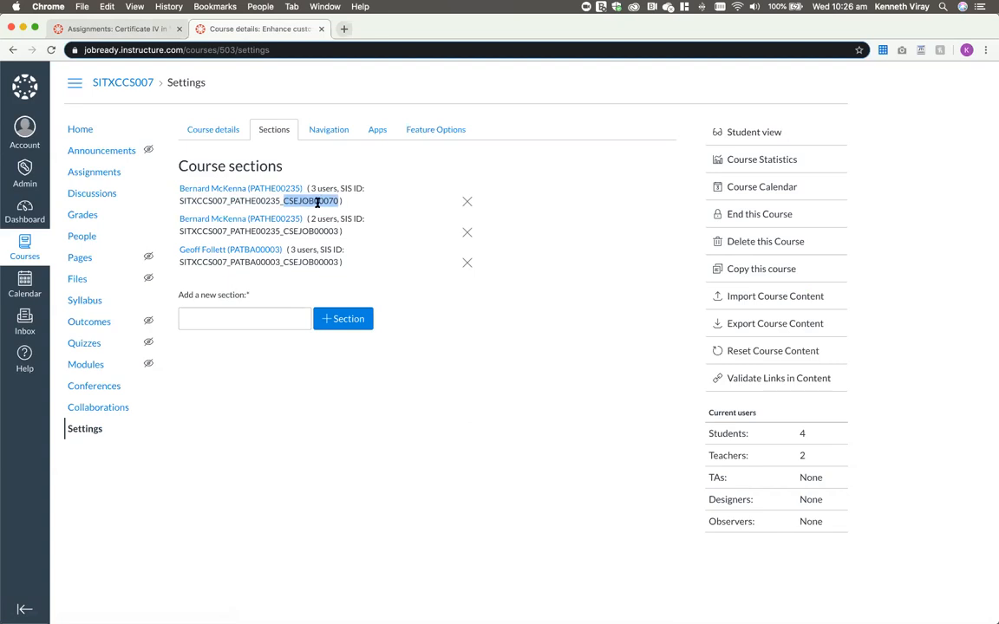
click(270, 189)
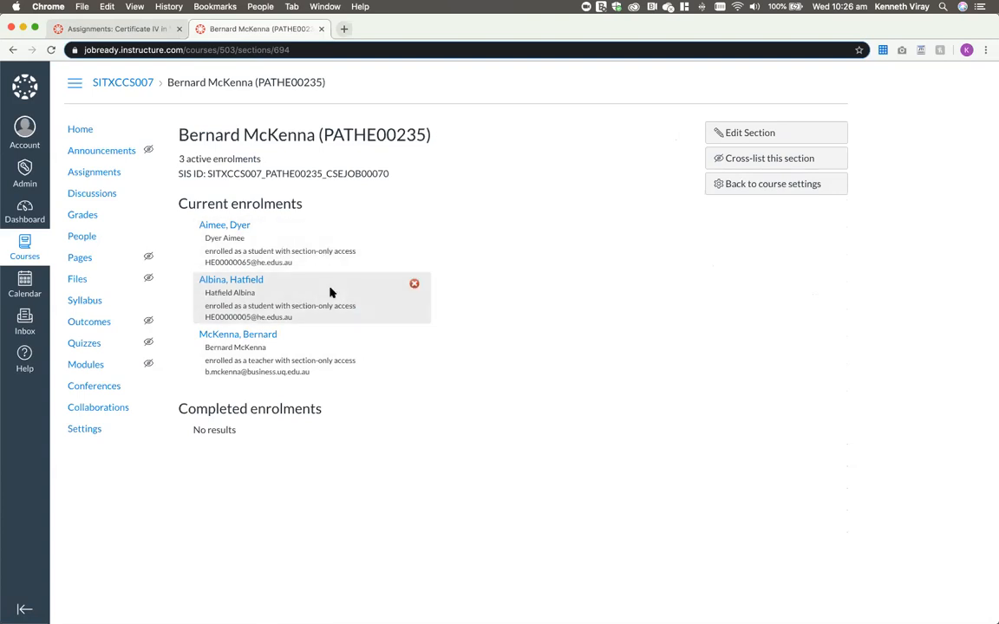
click(322, 28)
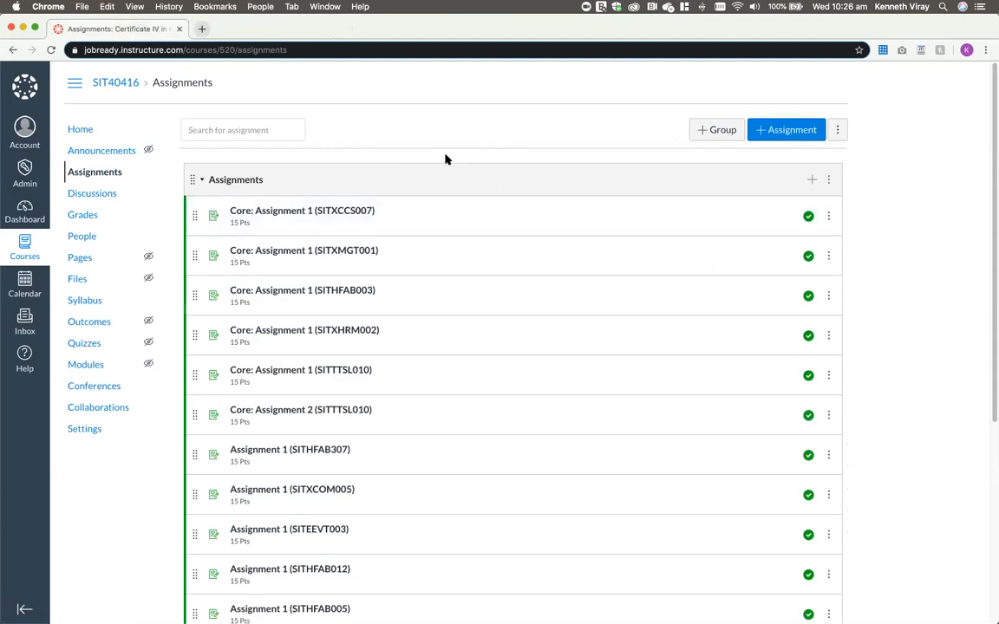
- In the SIT40416 gradebook, enter 15 for all six core assignments of the ungraded student in the Canvas Module Workflow section
click(107, 218)
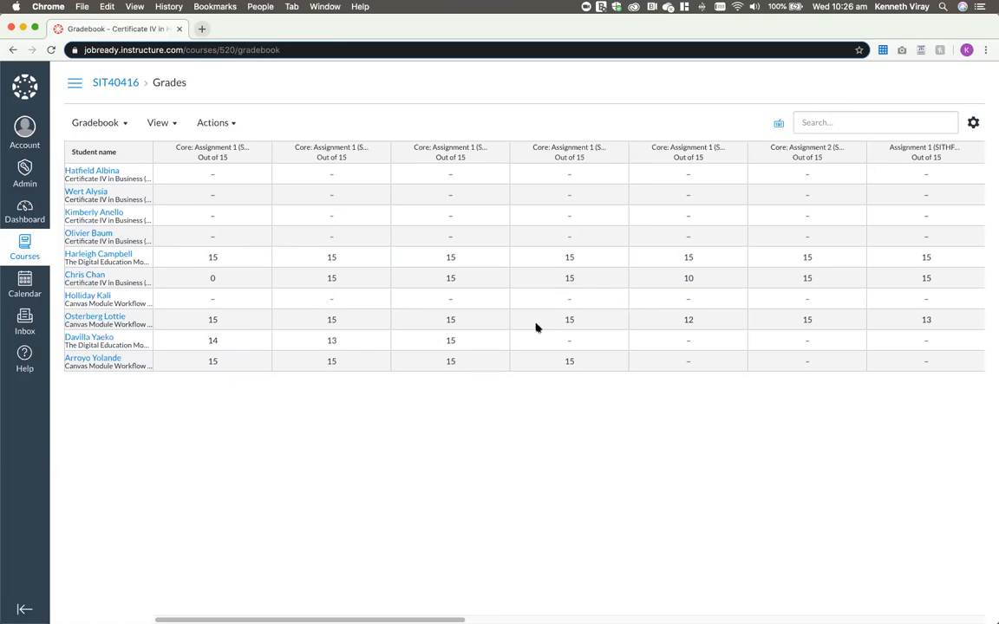
click(214, 299)
text(15)
click(329, 299)
text(15)
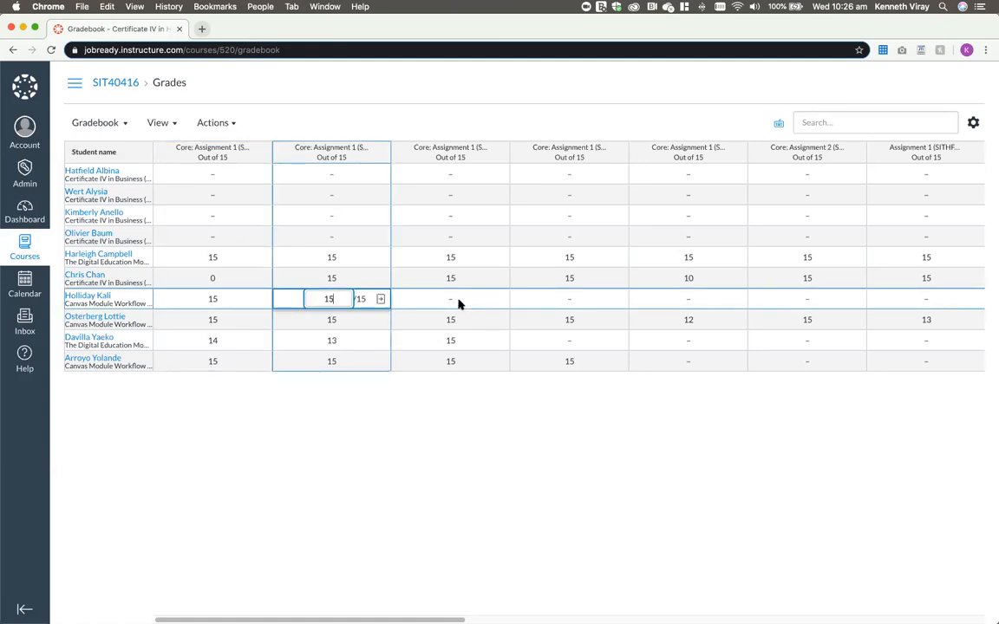
click(456, 301)
text(15)
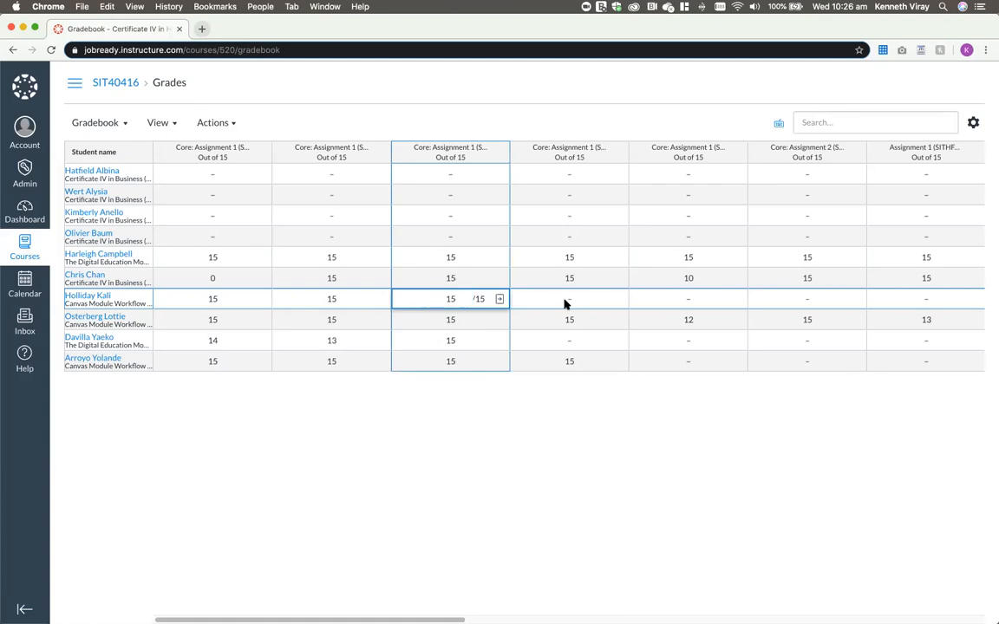
click(565, 301)
text(15)
click(691, 302)
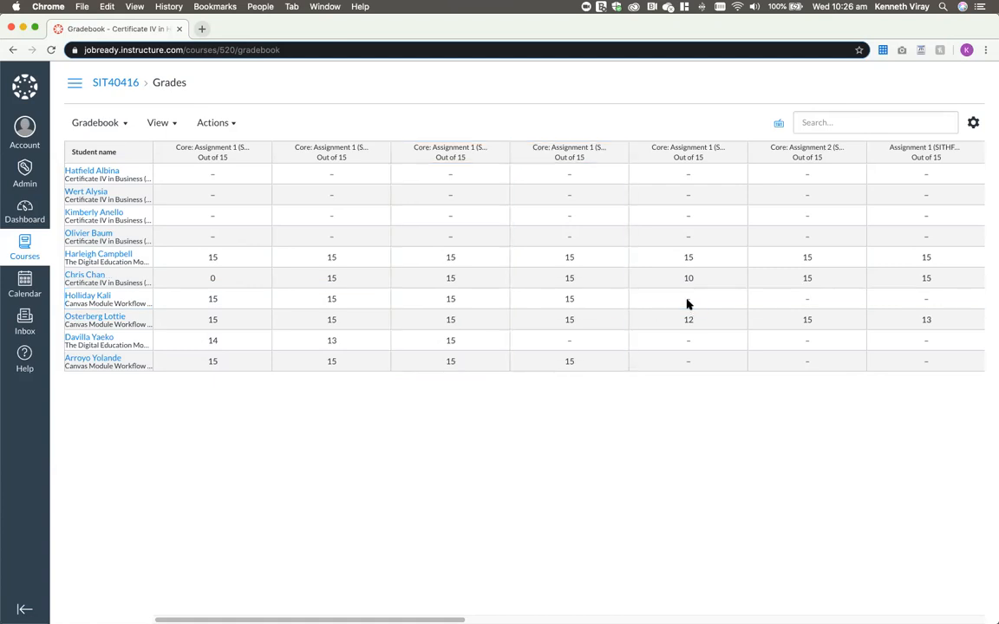
text(15)
click(804, 298)
text(15)
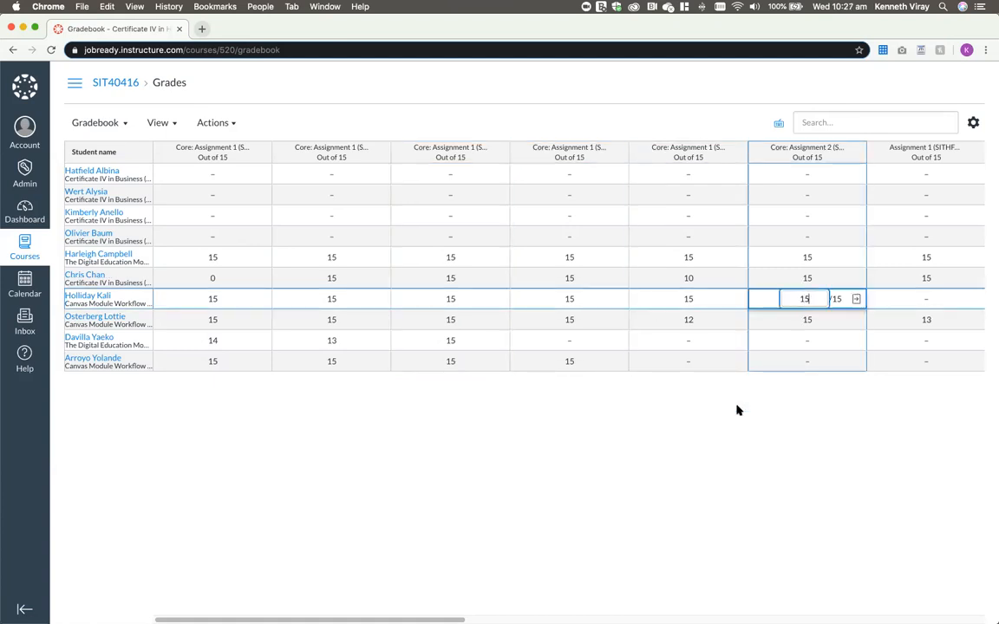
click(715, 434)
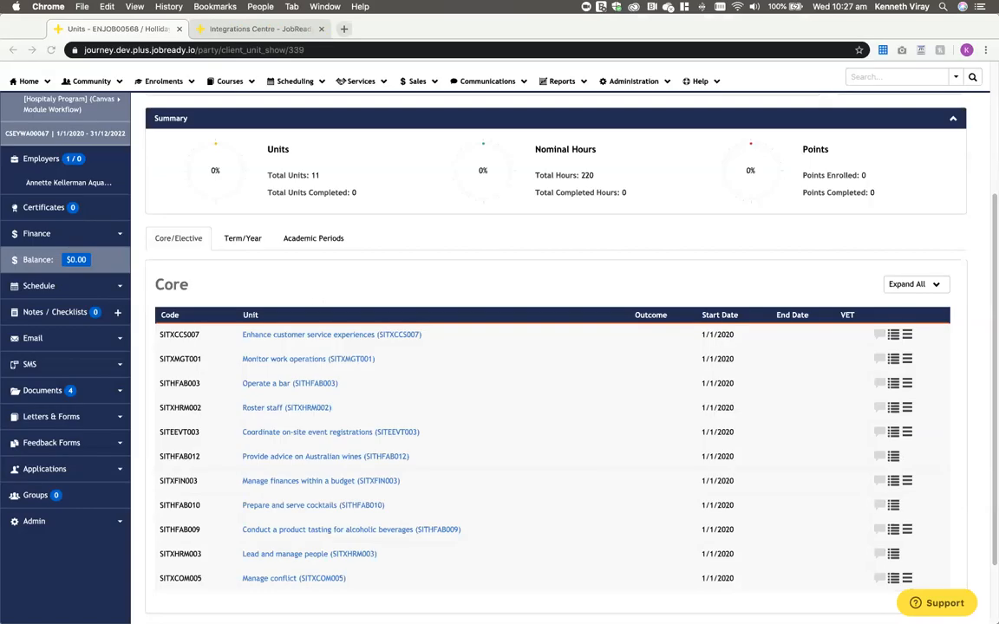
- Back in JobReady, check the student's enrolment details, unit summary and the outcomes of the core units
scroll(499, 274, up, 3)
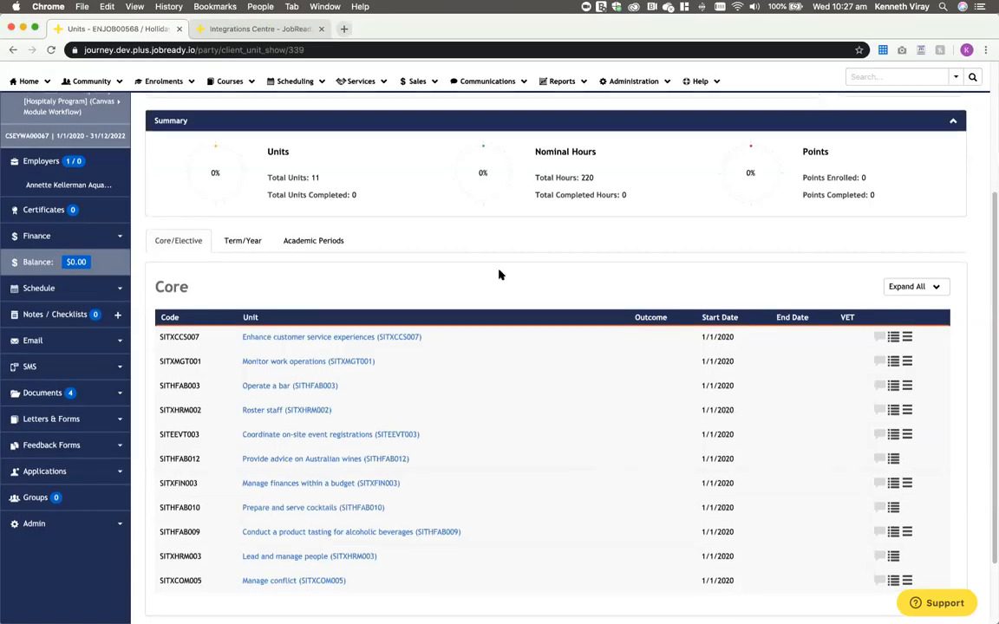
scroll(502, 277, up, 2)
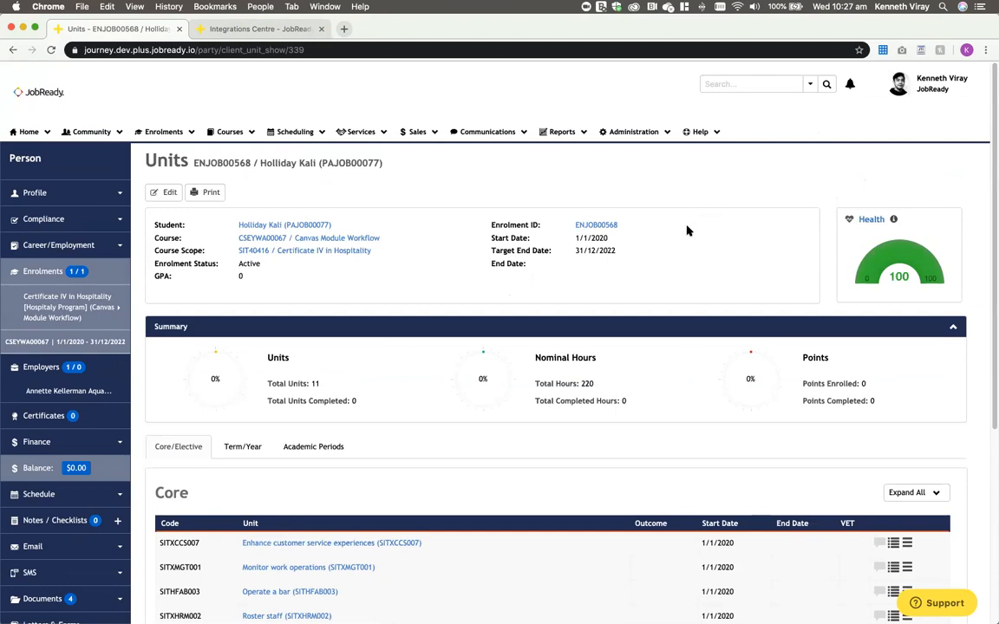
scroll(636, 449, down, 2)
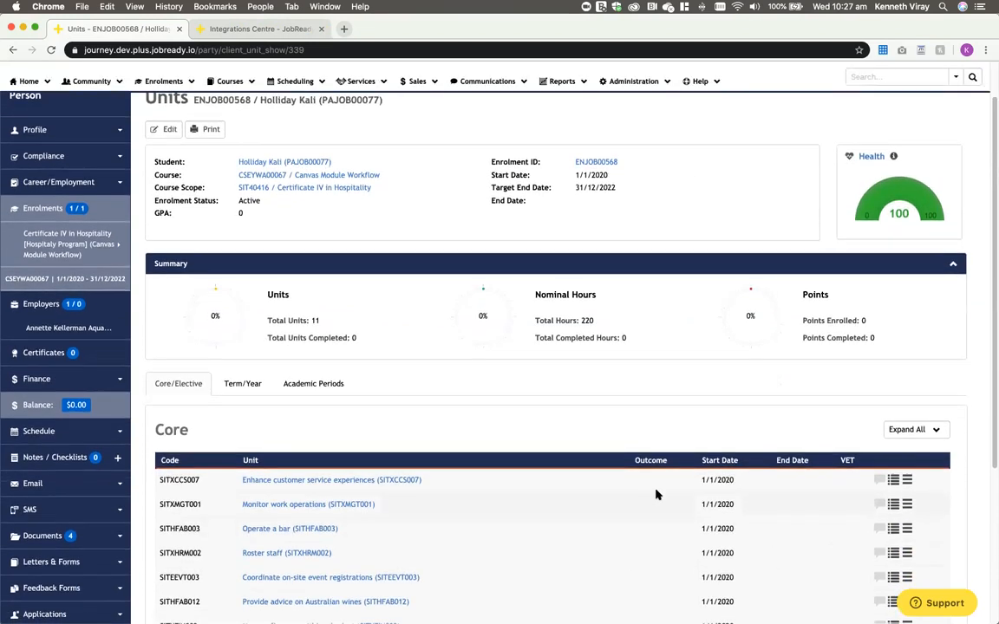
scroll(662, 423, up, 2)
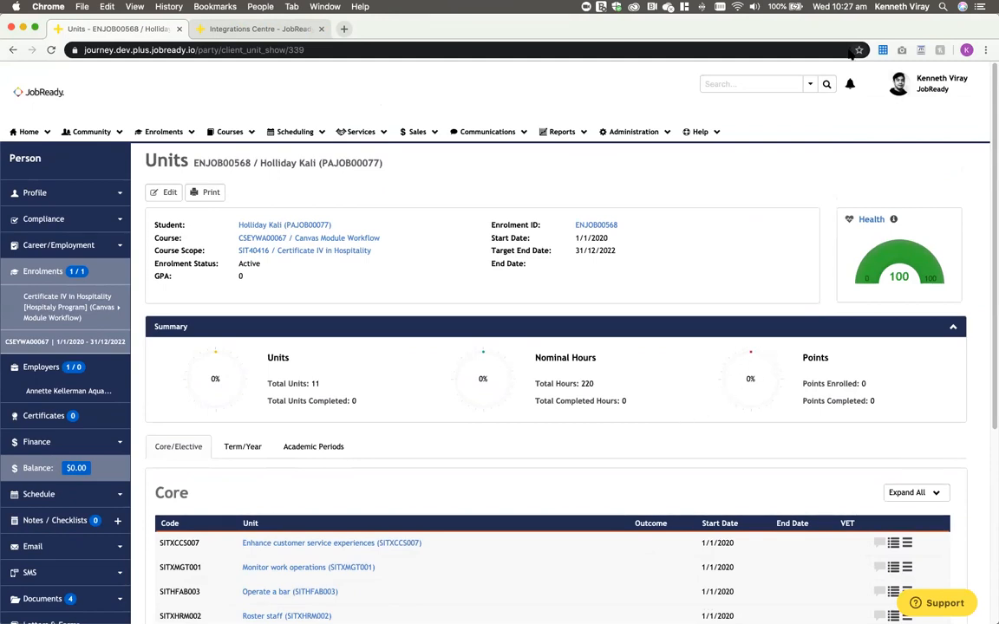
scroll(682, 374, down, 3)
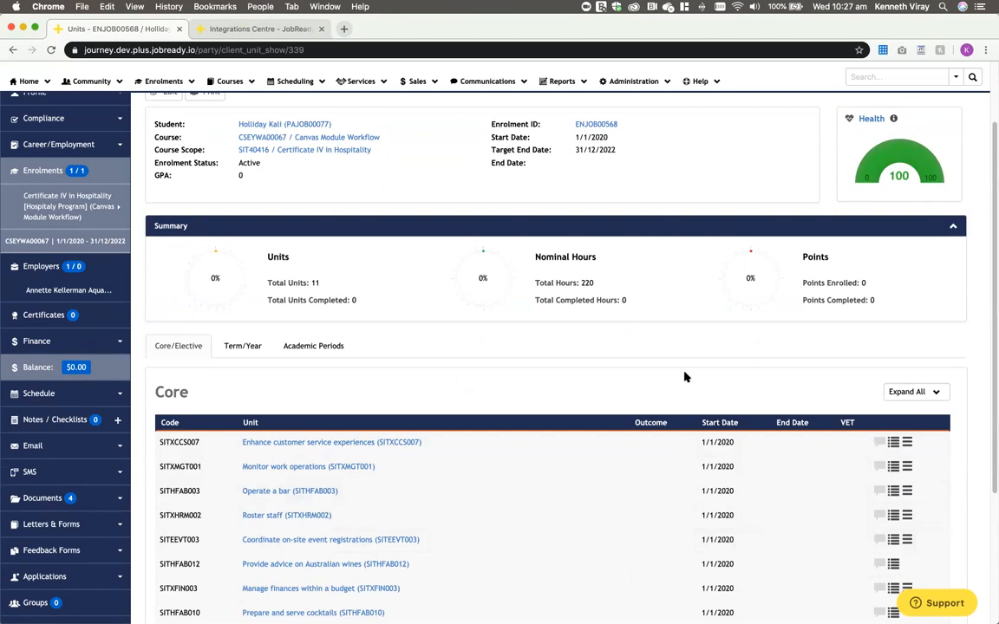
scroll(684, 377, up, 3)
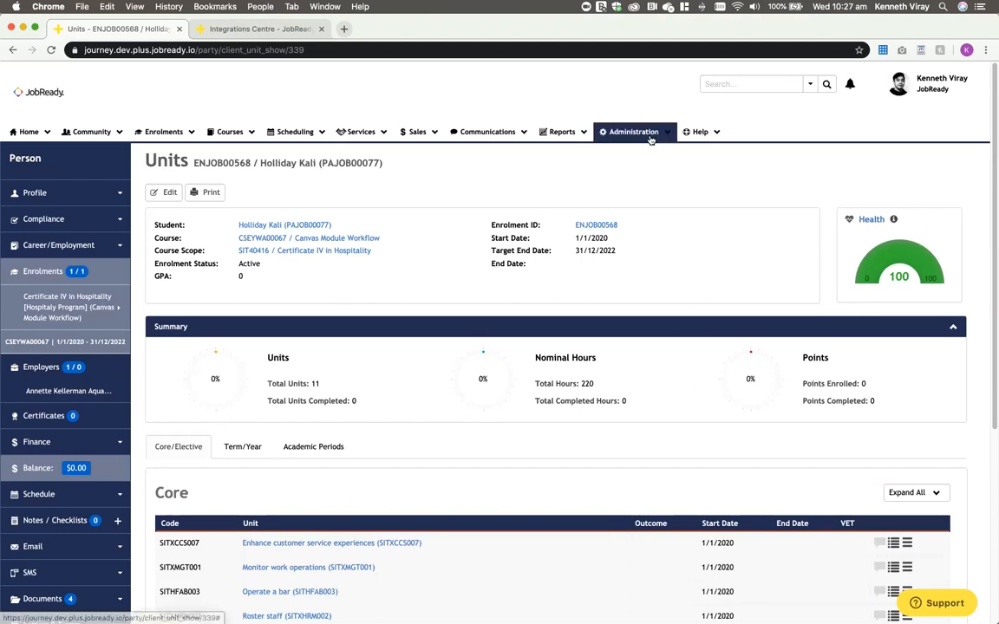
- Open the configuration preferences in a separate browser tab placed right after the student's units page
mouse_move(641, 132)
mouse_move(663, 168)
super+click(701, 225)
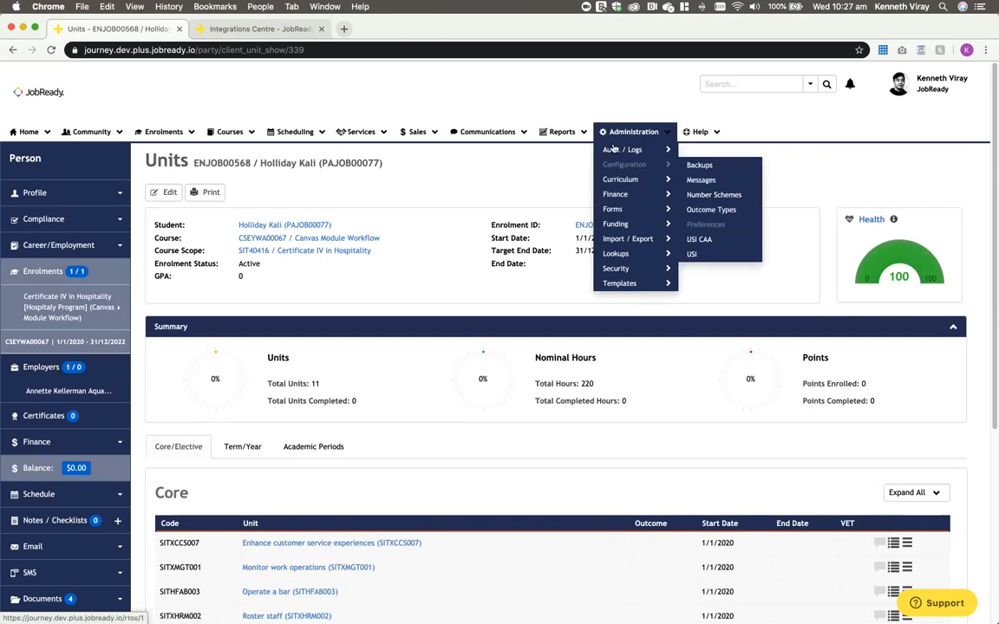
drag(390, 30, 280, 36)
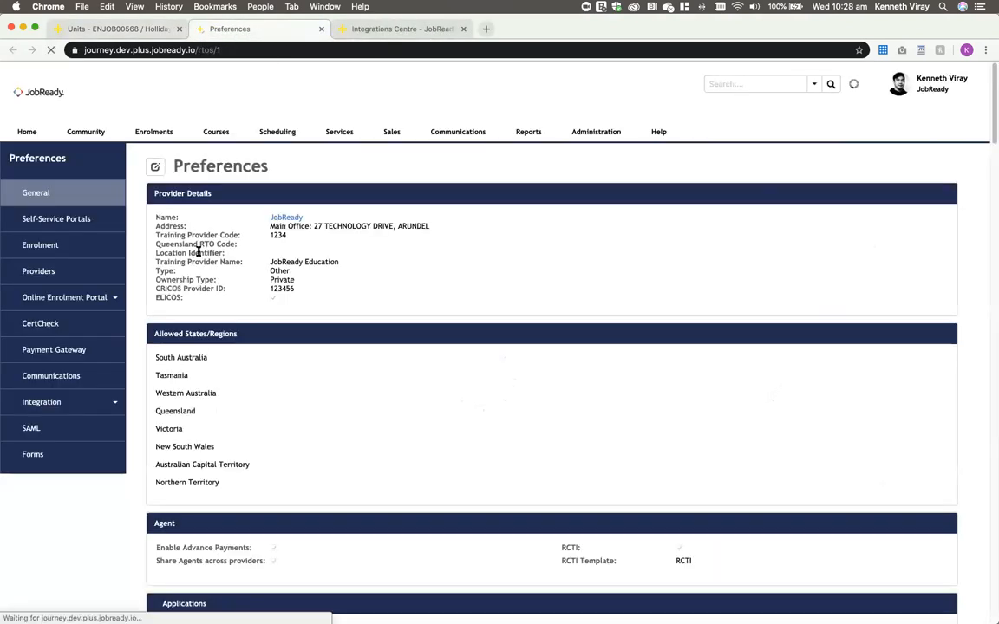
- View the Canvas Module integration among the integrated systems and start transferring its results immediately
click(84, 401)
click(78, 449)
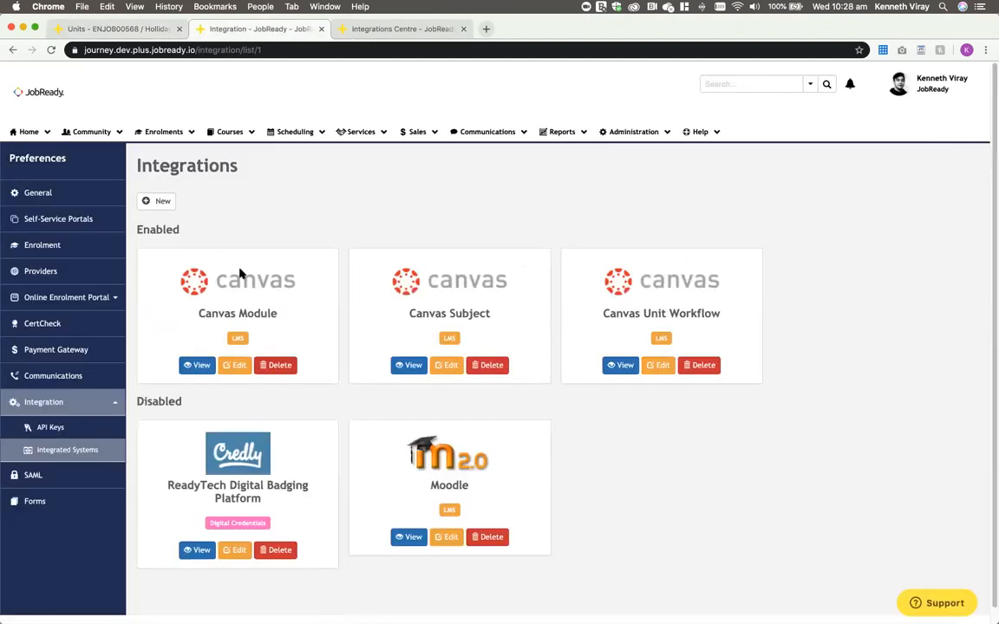
click(196, 365)
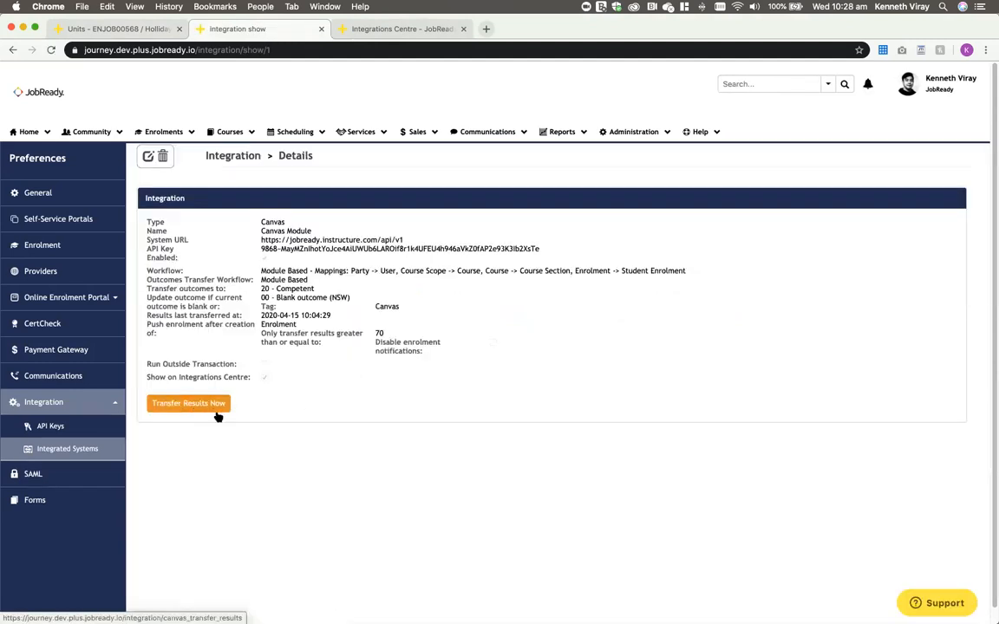
click(211, 404)
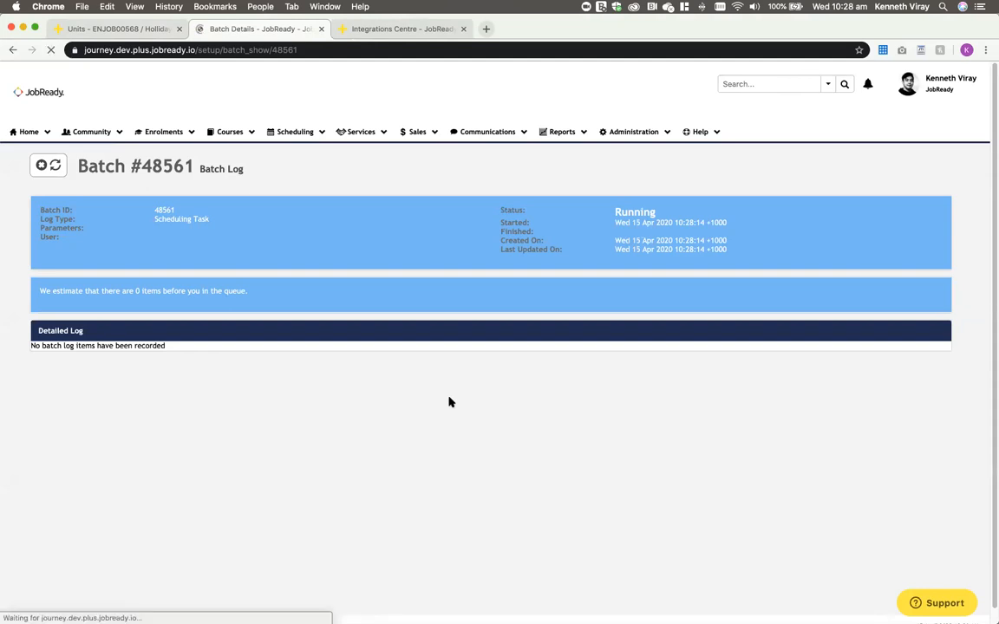
- Reload the results transfer batch and examine its detailed log, including the unit scope and unit of study entries
scroll(480, 395, down, 5)
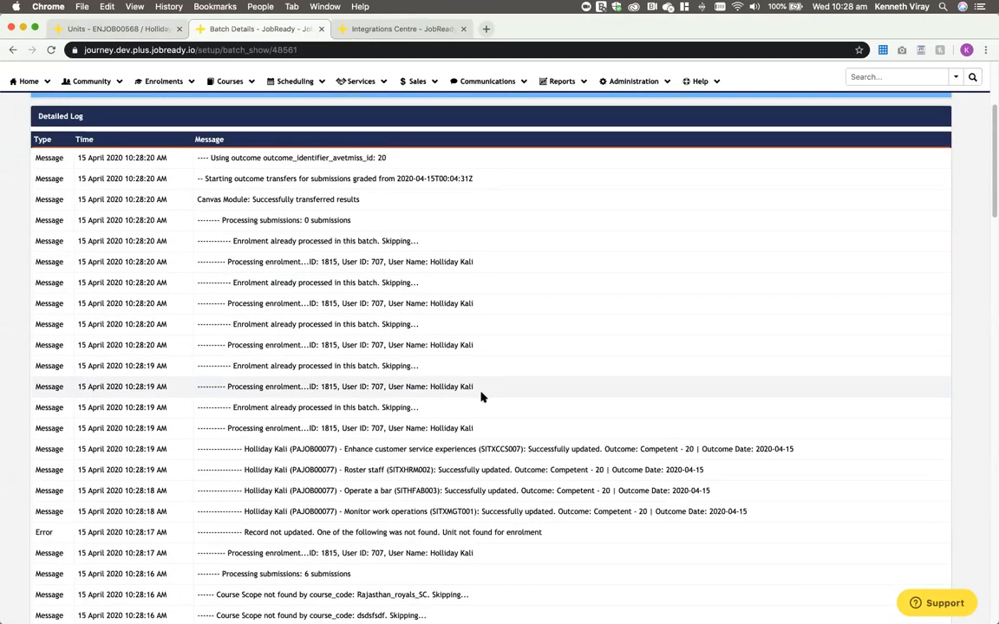
scroll(483, 397, down, 1)
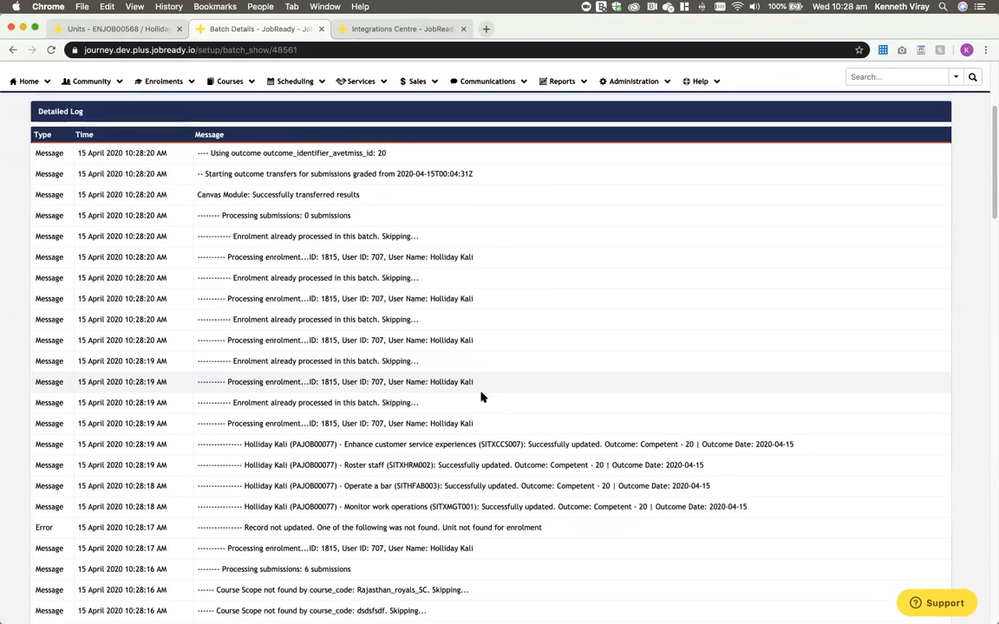
key(super+r)
scroll(483, 397, down, 1)
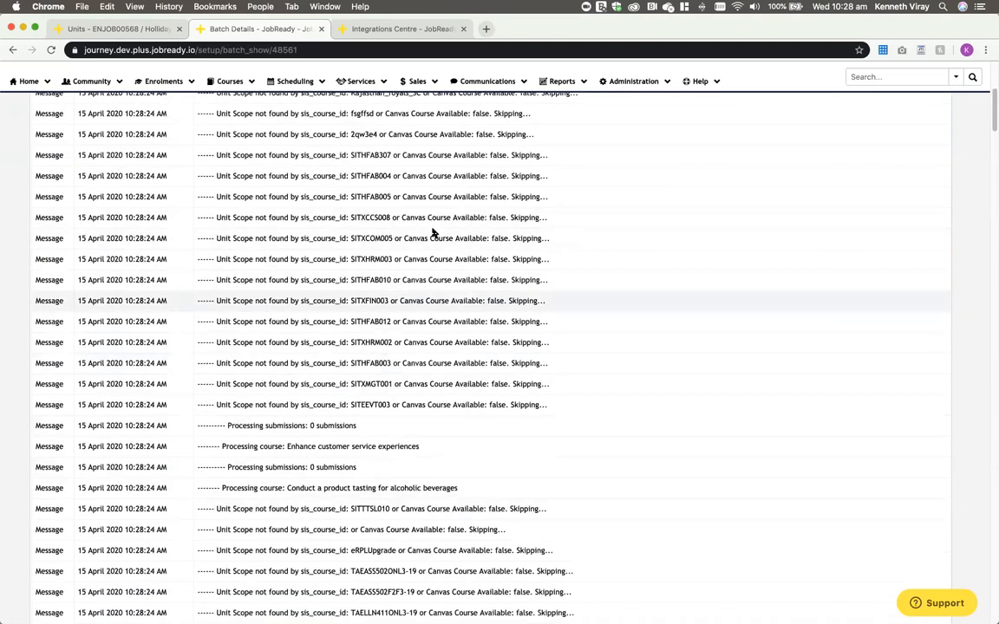
scroll(386, 267, down, 3)
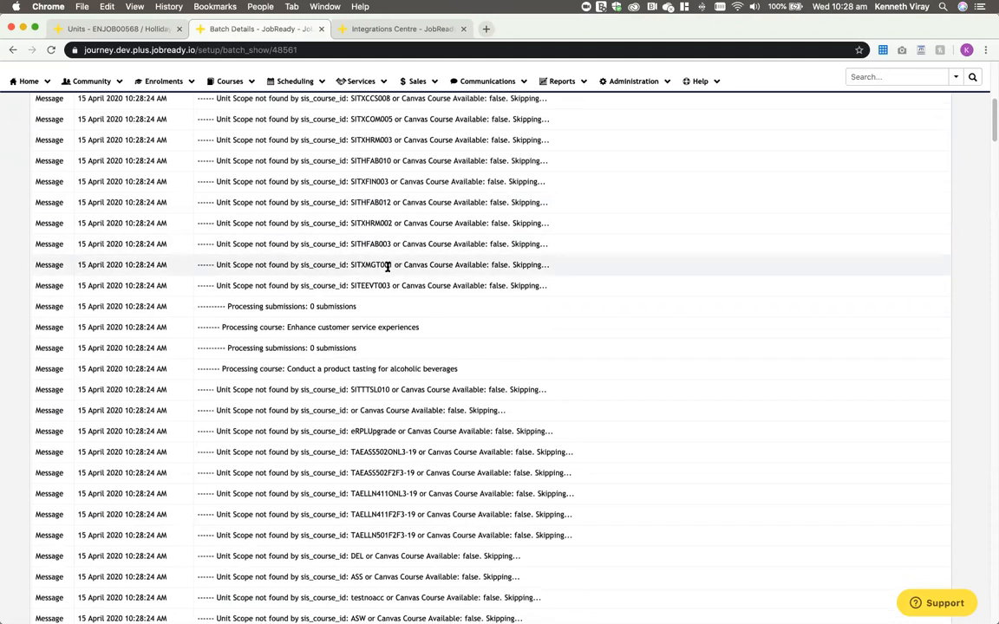
scroll(387, 267, up, 1)
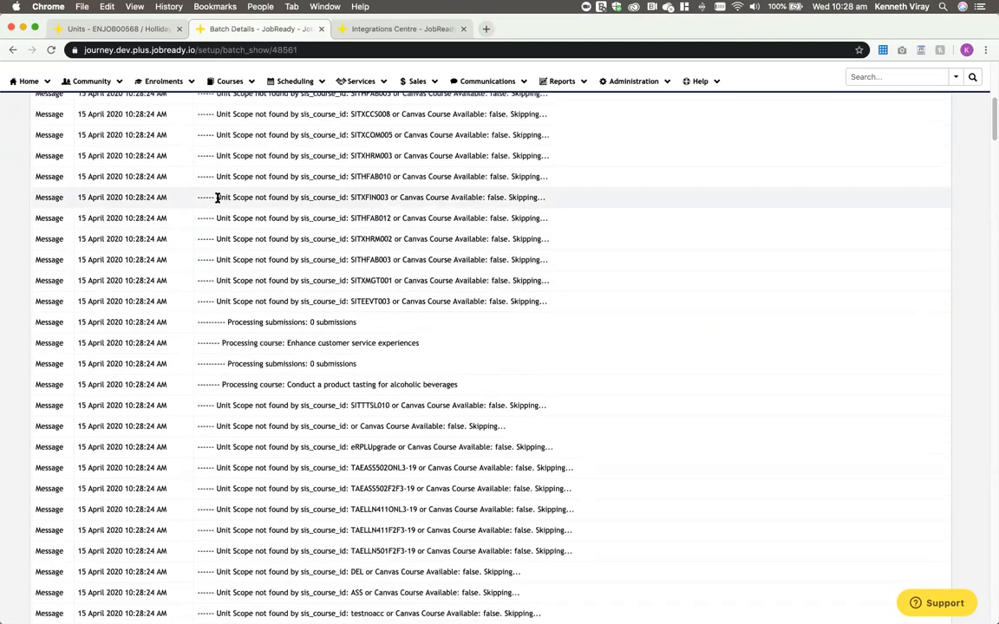
drag(216, 197, 315, 198)
scroll(327, 246, down, 20)
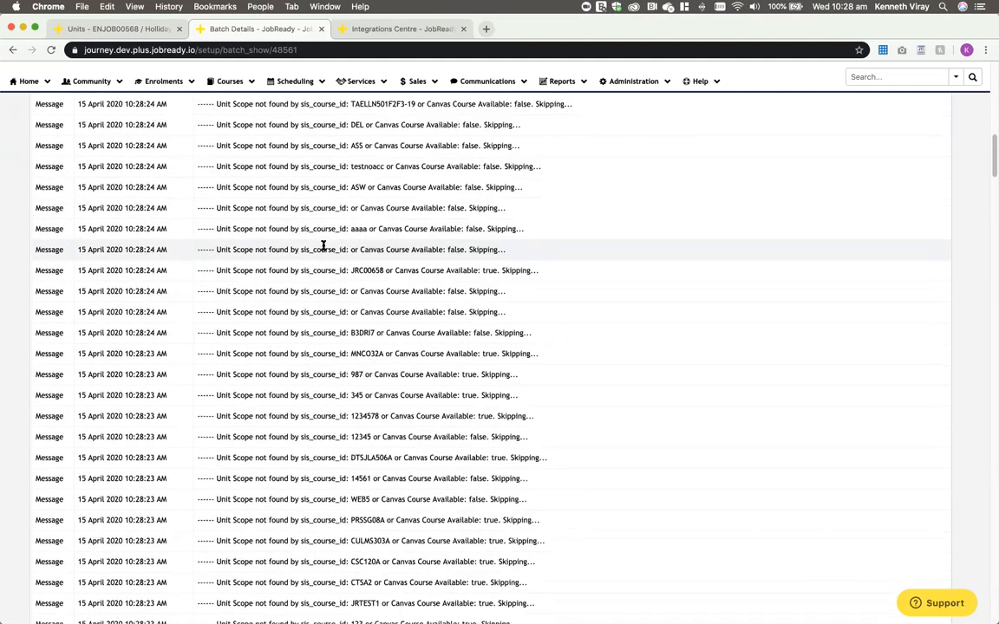
scroll(327, 246, down, 3)
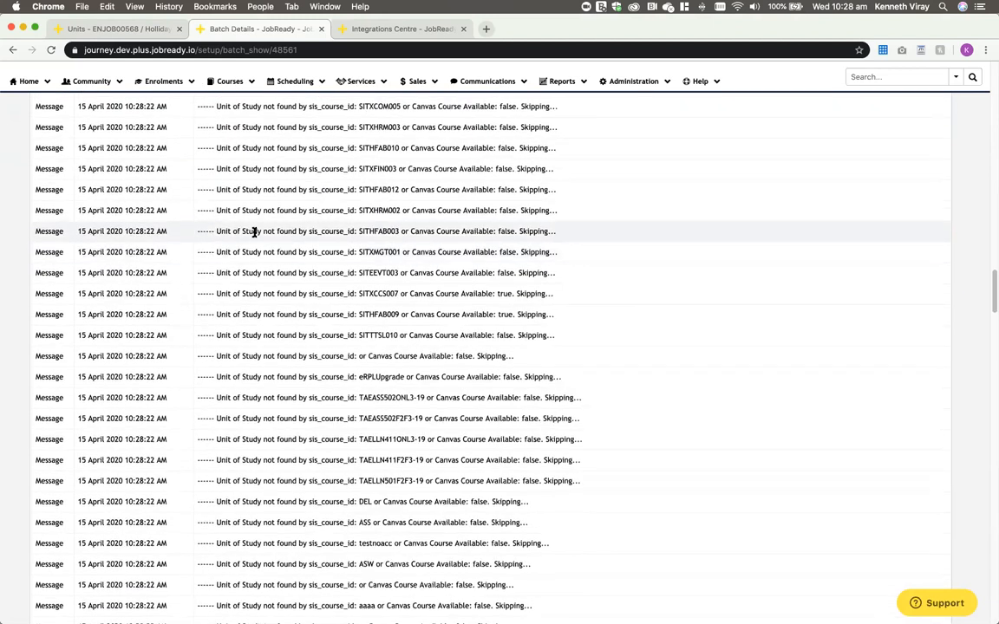
drag(217, 230, 269, 231)
scroll(354, 300, down, 15)
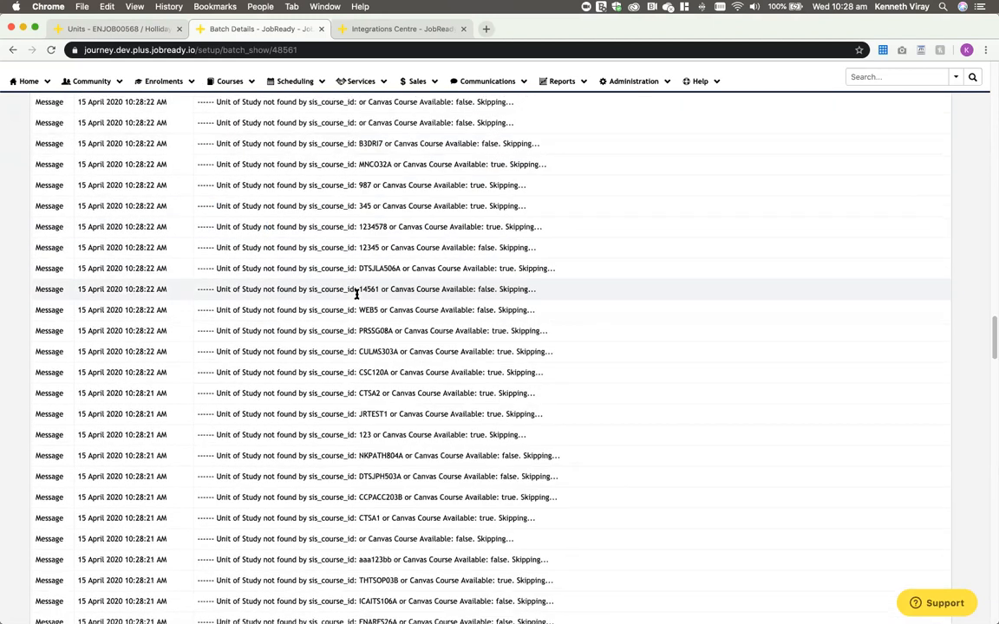
- Locate the student's unit outcome updates in the batch log and highlight the student's name in the SITXCCS007 entry
scroll(360, 293, down, 4)
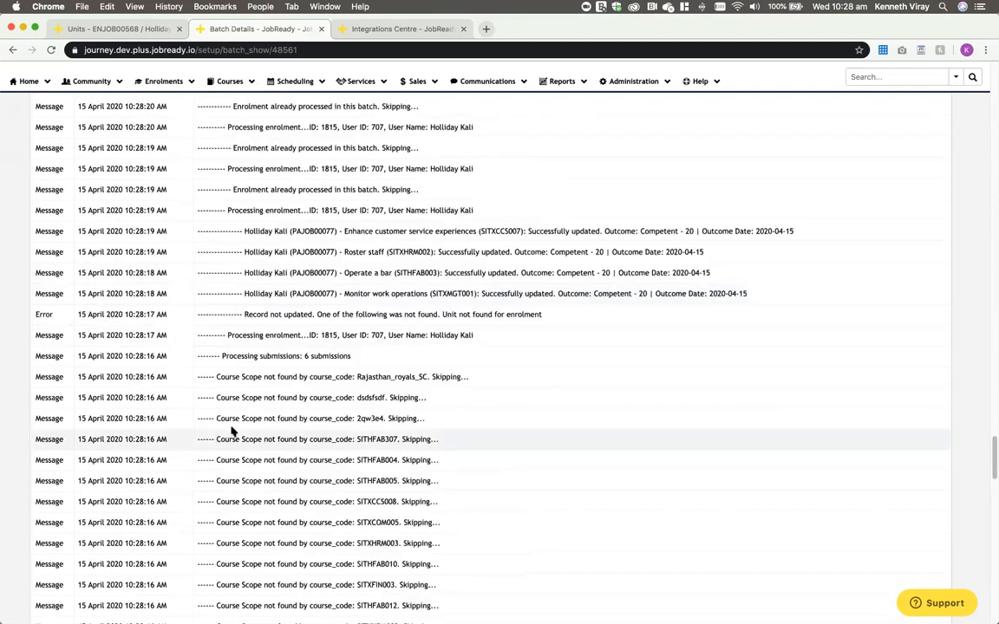
scroll(324, 395, up, 1)
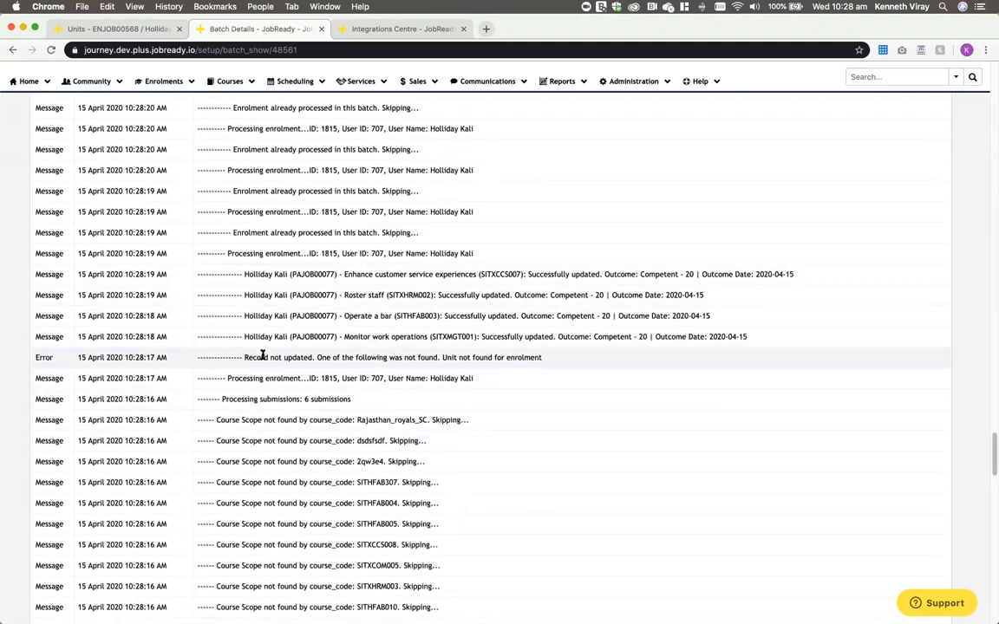
drag(245, 274, 287, 274)
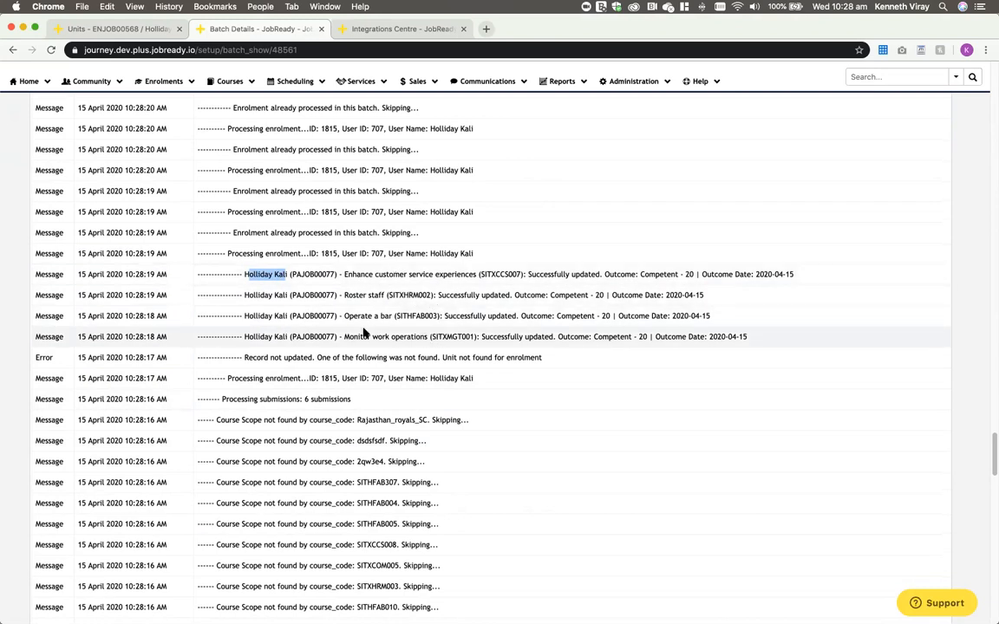
- Return to the student's units page, reload it and check the unit summary and core unit outcomes
click(147, 31)
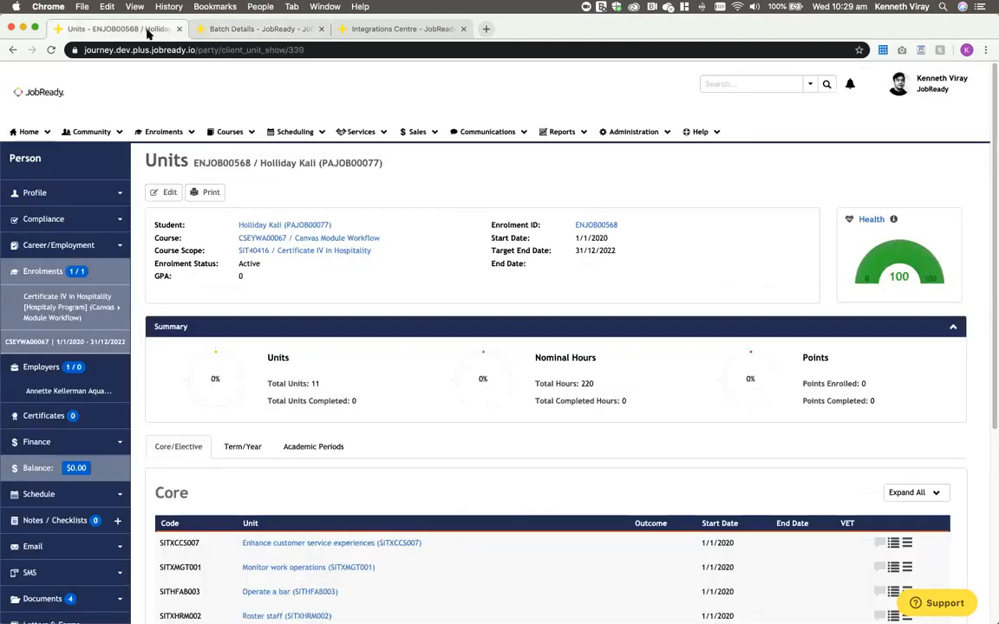
scroll(454, 228, down, 3)
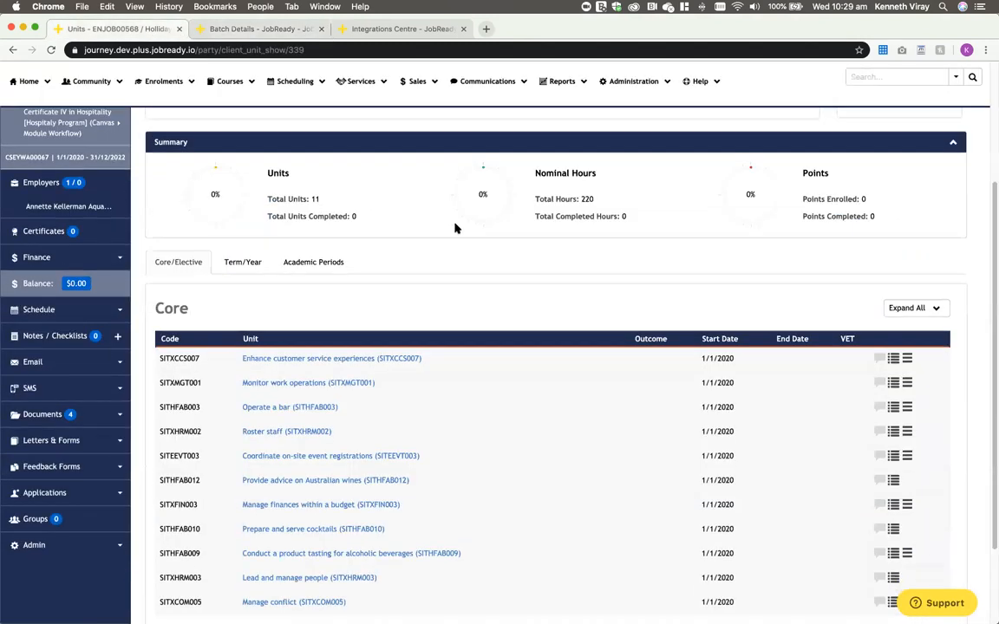
click(50, 50)
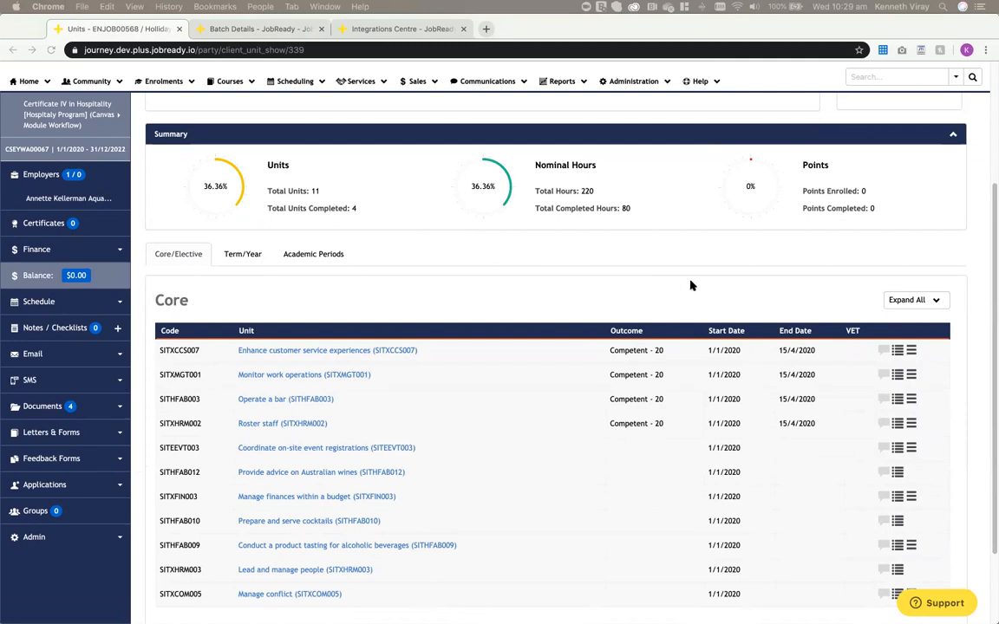
click(494, 281)
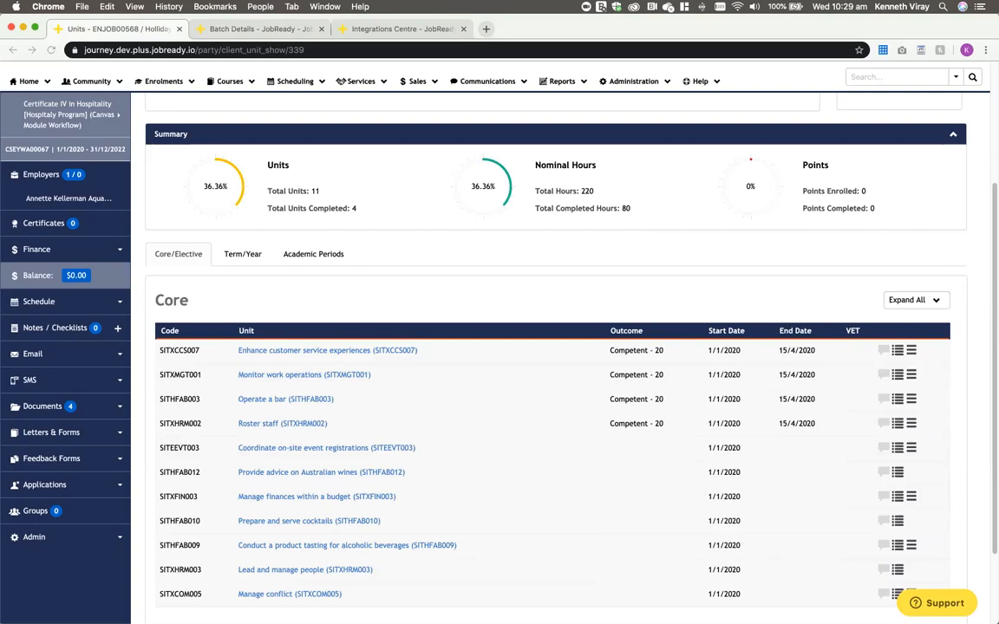
- Switch to the CANVAS slide show in PowerPoint and present the Q&A slide
key(ctrl+Right)
click(859, 312)
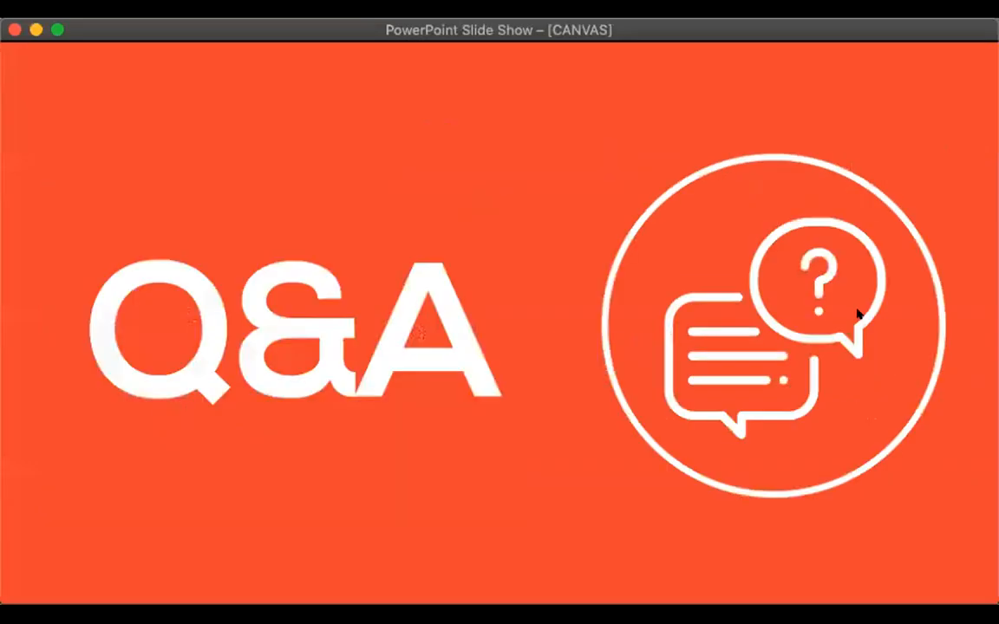